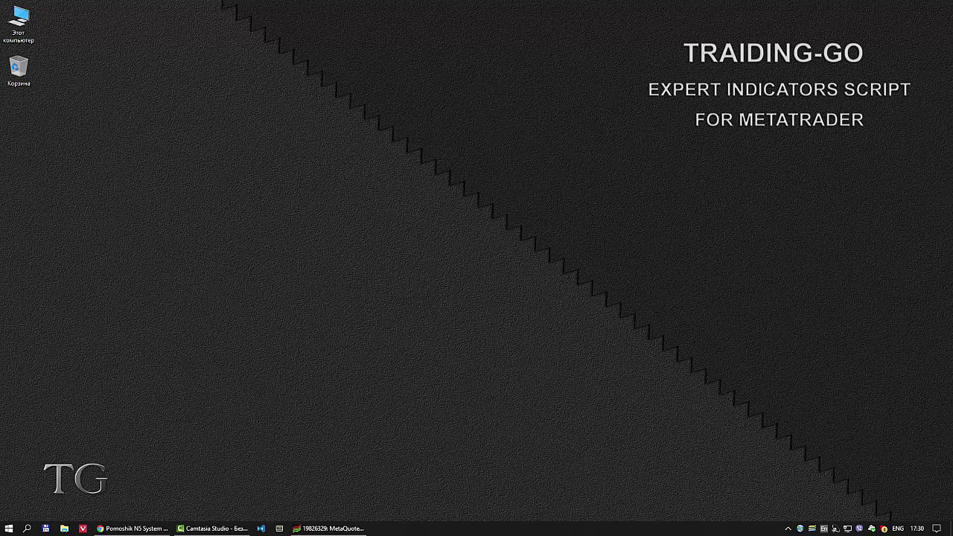
- Open OptimizationReport.htm from the desktop and examine its balance graph and table of optimization passes
{"action": "left_click_drag", "start_coordinate": [770, 182], "coordinate": [358, 121]}
{"action": "double_click", "coordinate": [356, 119]}
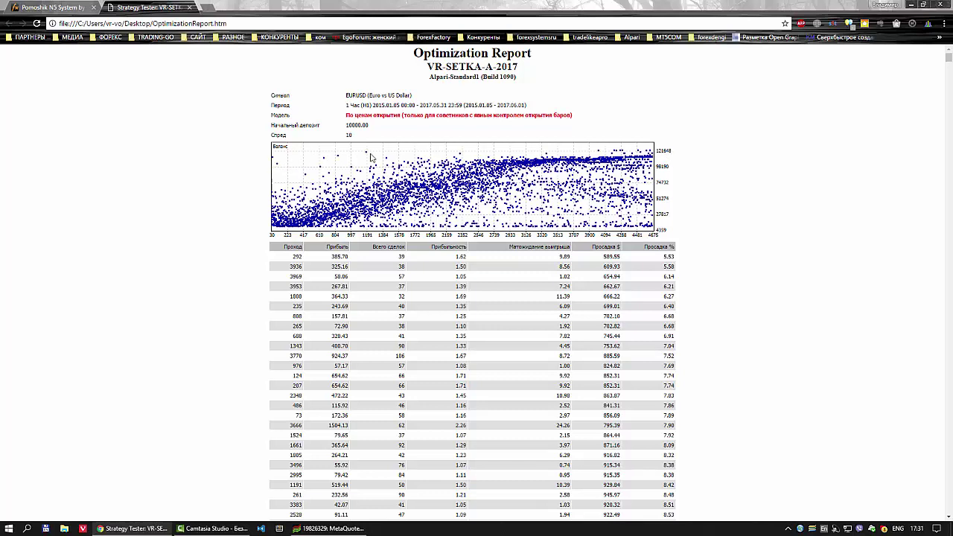
{"action": "scroll", "coordinate": [626, 389], "scroll_direction": "down", "scroll_amount": 5}
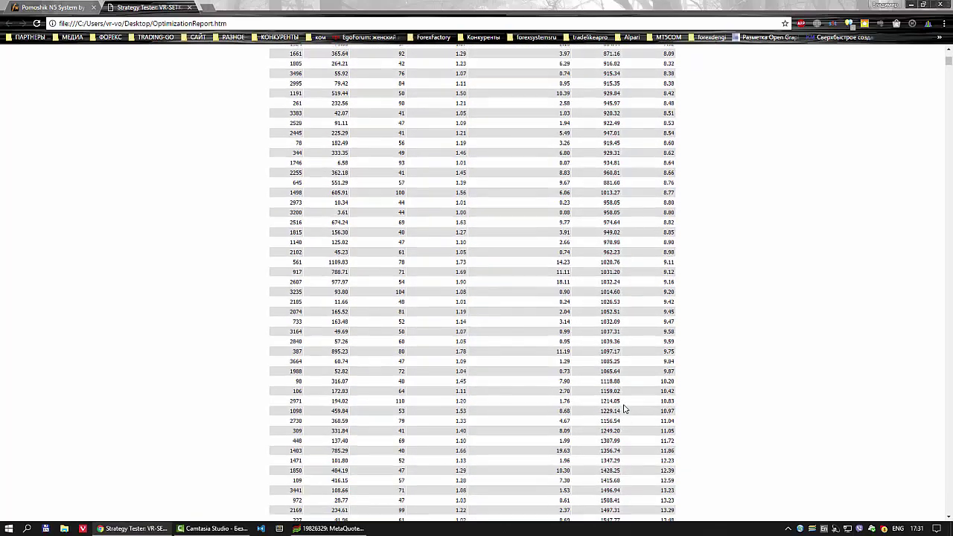
{"action": "scroll", "coordinate": [581, 395], "scroll_direction": "up", "scroll_amount": 5}
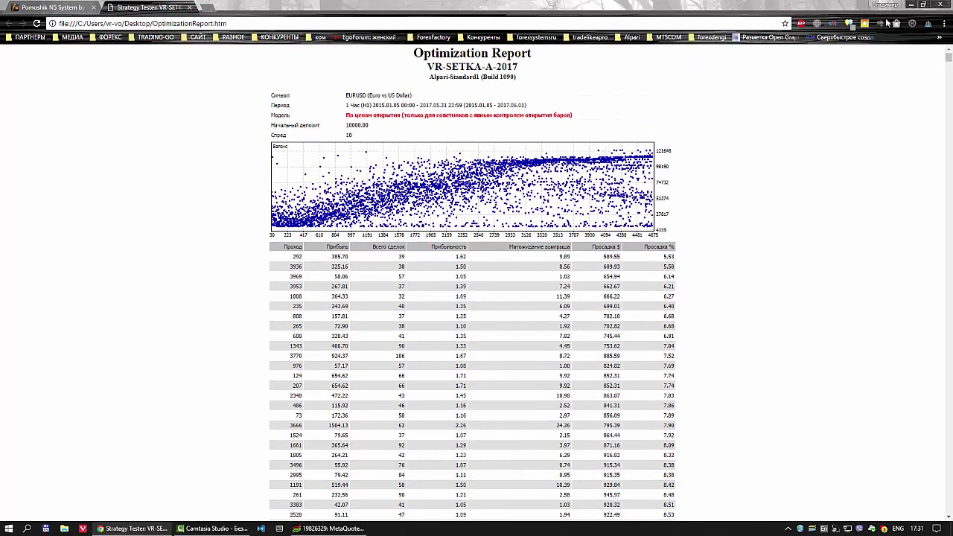
- Close the optimization report, minimize the browser and switch to the MetaTrader terminal
{"action": "left_click", "coordinate": [189, 7]}
{"action": "mouse_move", "coordinate": [526, 112]}
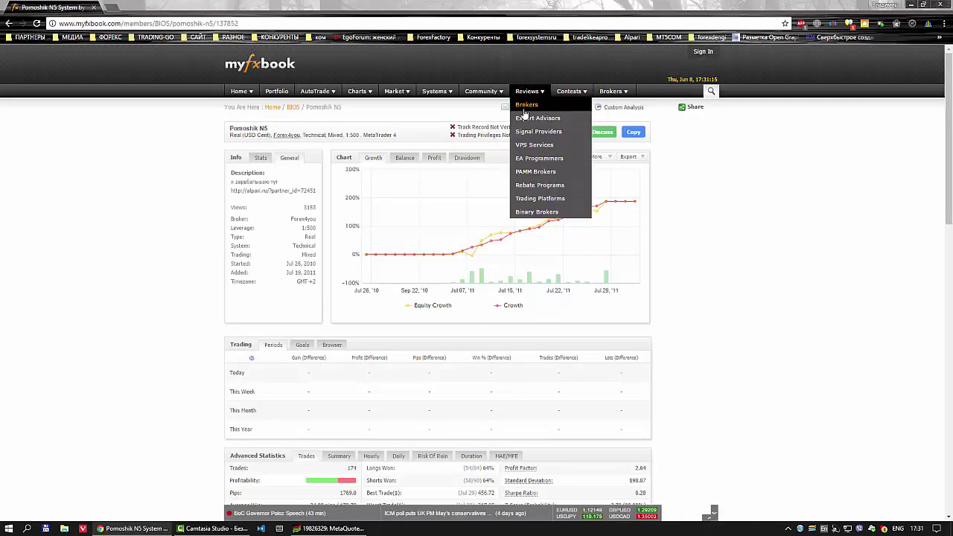
{"action": "left_click", "coordinate": [903, 6]}
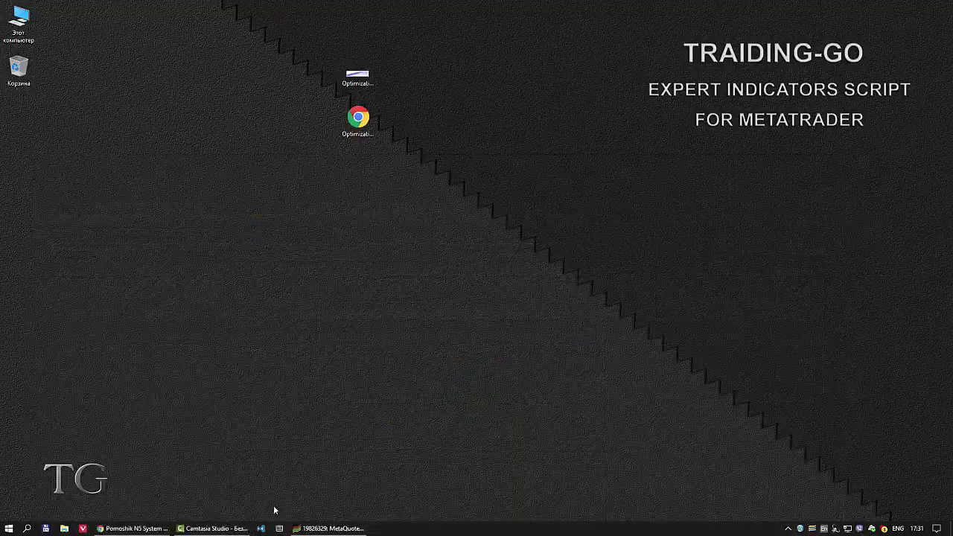
{"action": "left_click", "coordinate": [328, 528]}
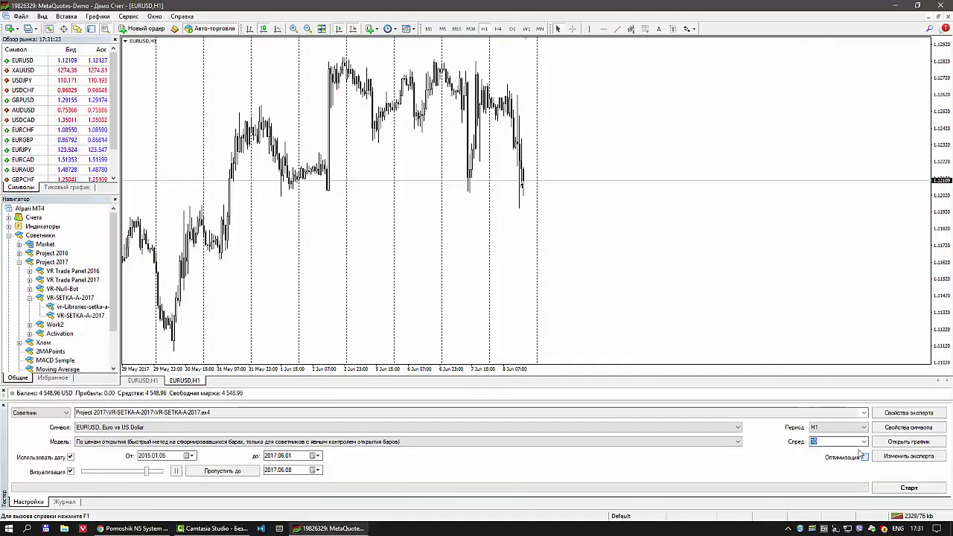
- Open the VR-SETKA-A-2017 expert properties and review the available Type Trade and Type Average options
{"action": "left_click", "coordinate": [908, 413]}
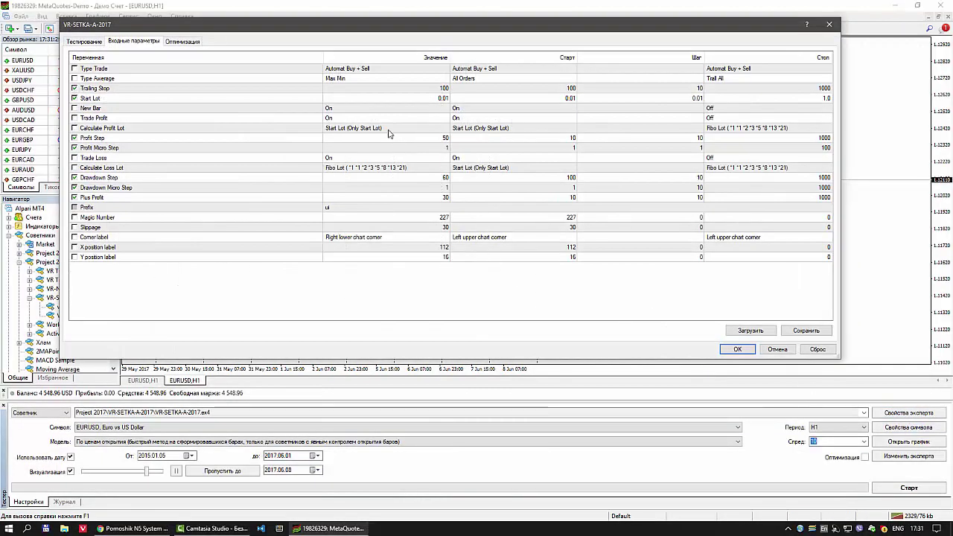
{"action": "left_click", "coordinate": [353, 70]}
{"action": "left_click", "coordinate": [353, 70]}
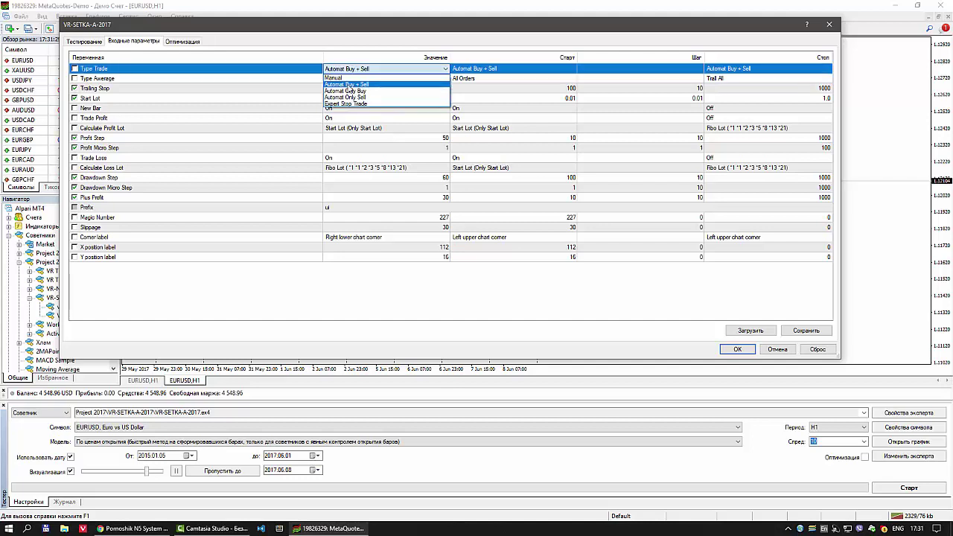
{"action": "left_click", "coordinate": [346, 85]}
{"action": "left_click", "coordinate": [346, 78]}
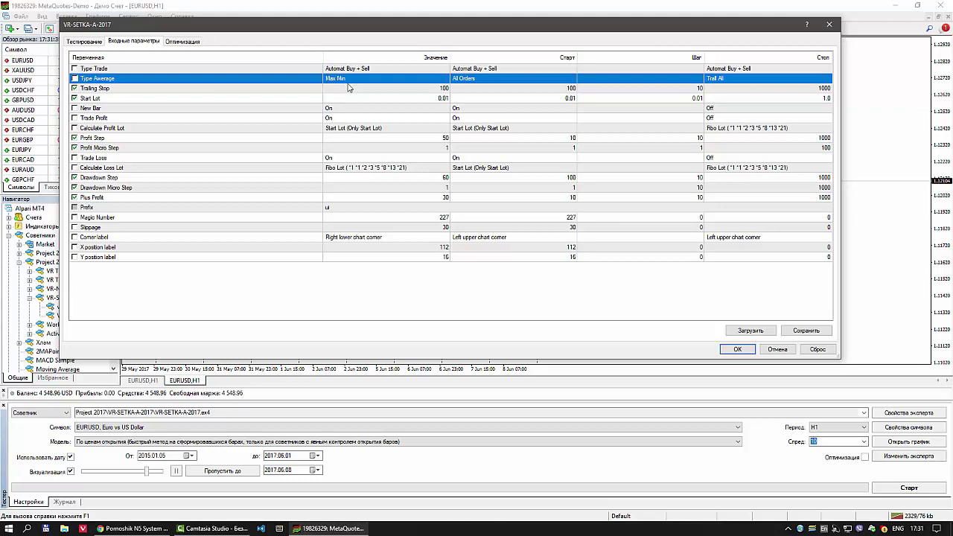
{"action": "left_click", "coordinate": [348, 81]}
{"action": "left_click", "coordinate": [348, 79]}
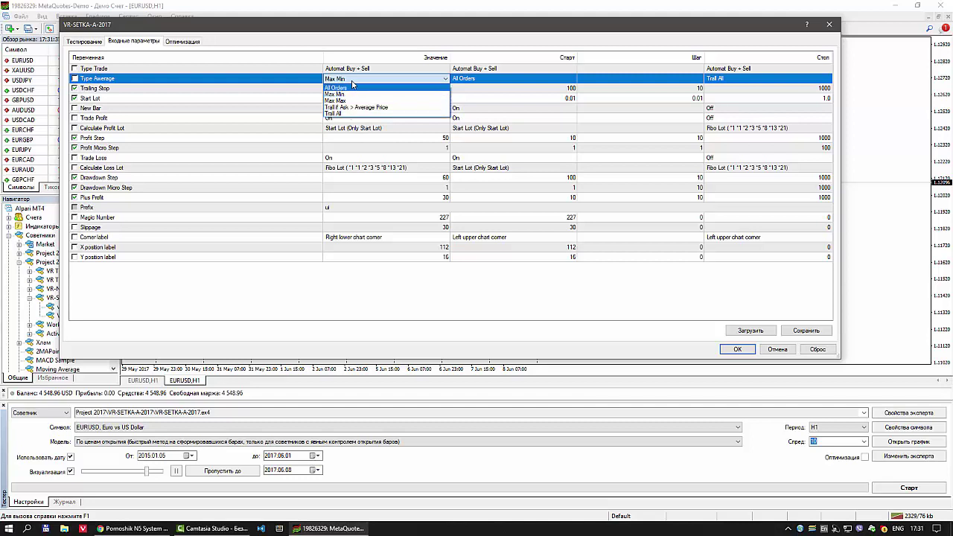
{"action": "left_click", "coordinate": [355, 81]}
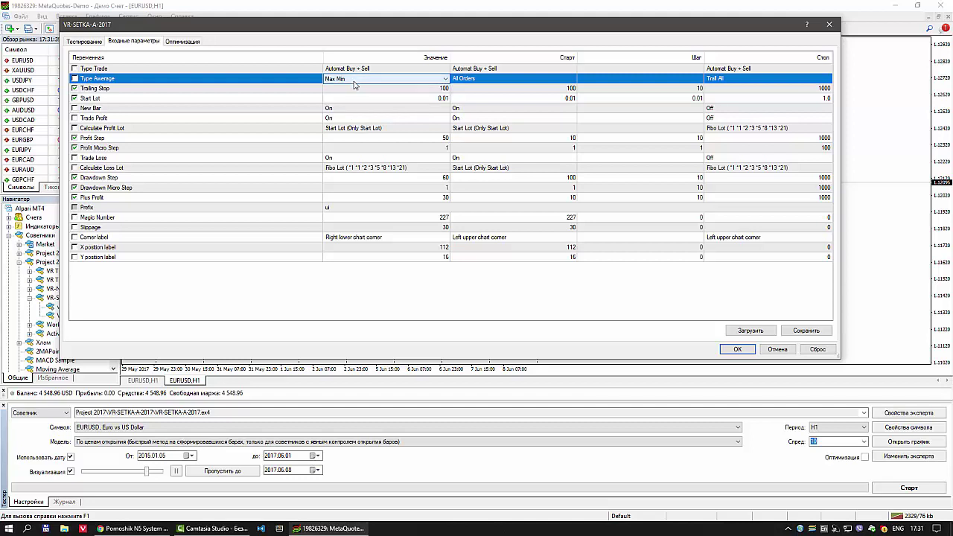
- Review the New Bar, Calculate Loss Lot, Prefix and Corner label parameters of the expert without changing them
{"action": "left_click", "coordinate": [350, 108]}
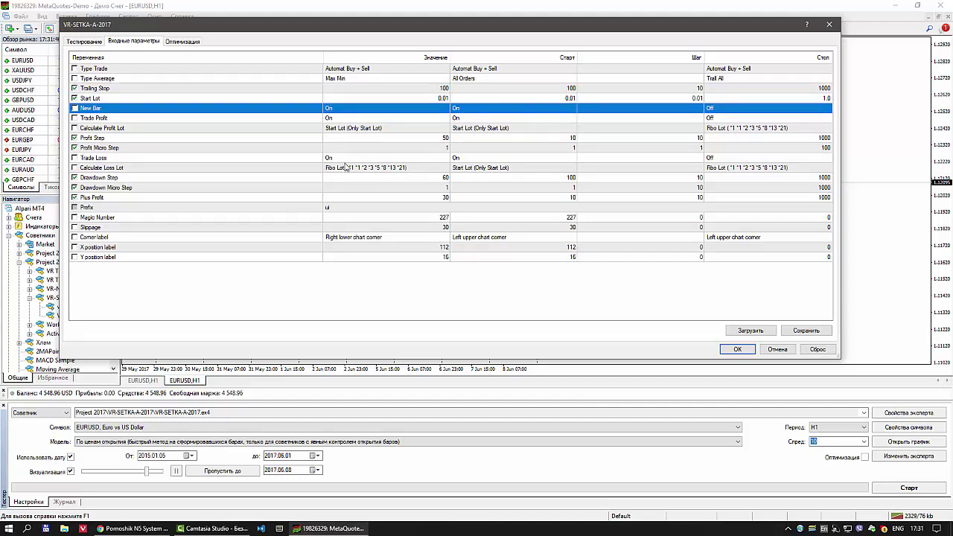
{"action": "left_click", "coordinate": [345, 171]}
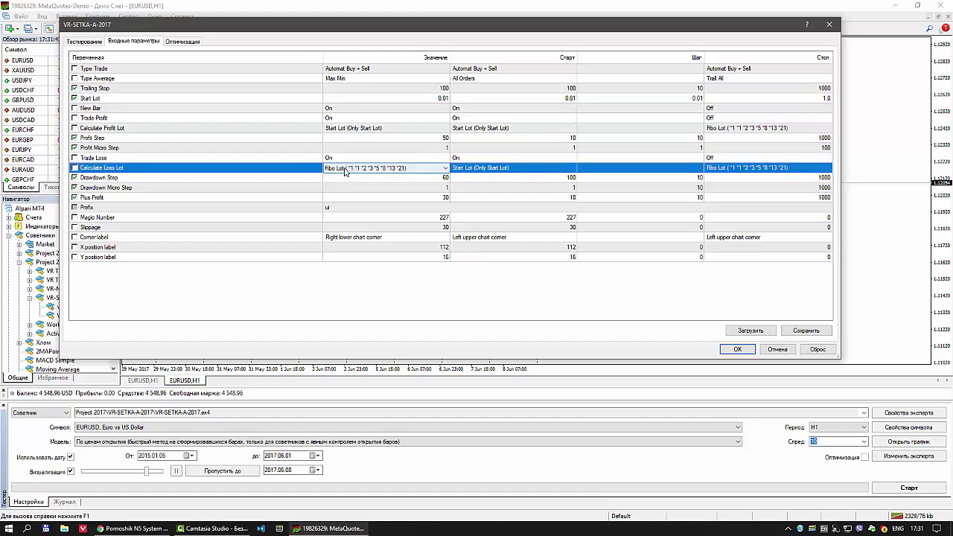
{"action": "left_click", "coordinate": [346, 169]}
{"action": "left_click", "coordinate": [346, 170]}
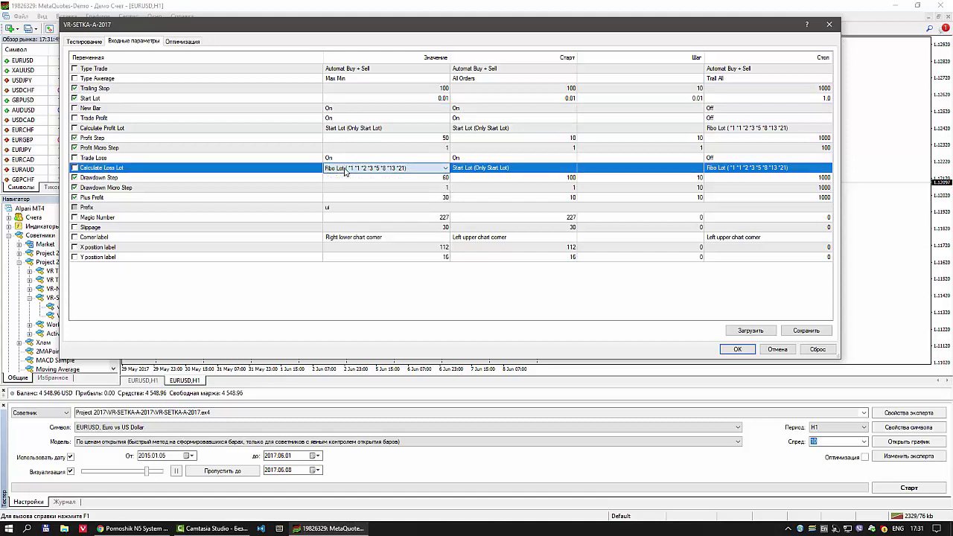
{"action": "left_click", "coordinate": [336, 212]}
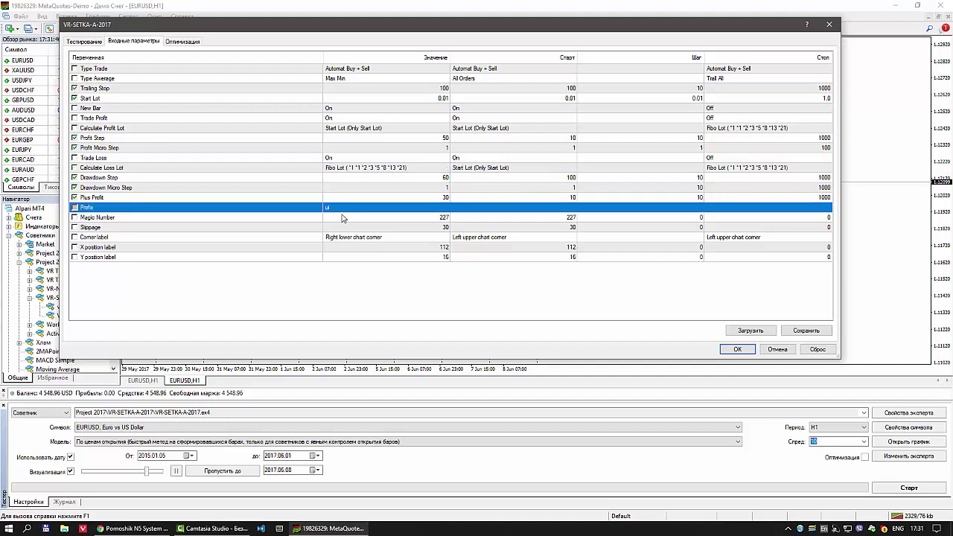
{"action": "left_click", "coordinate": [343, 212]}
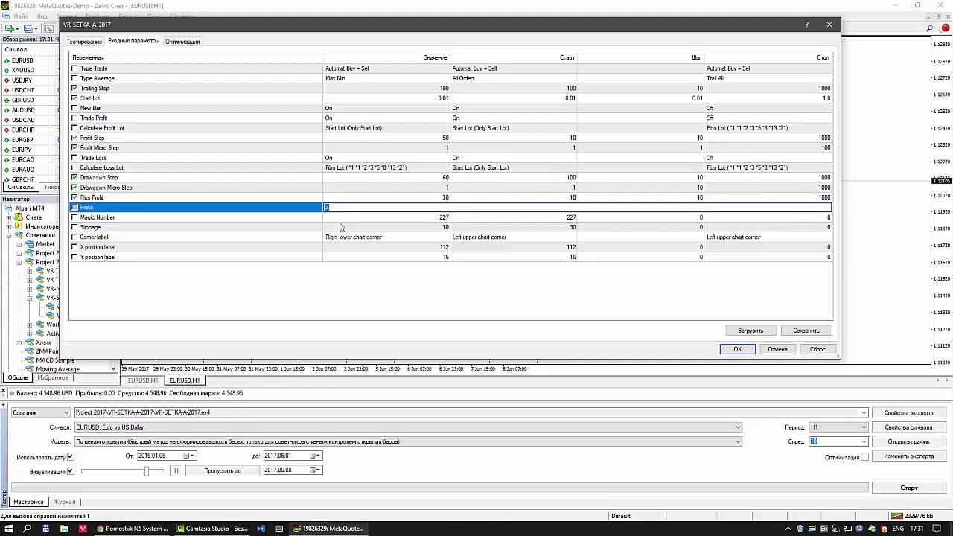
{"action": "left_click", "coordinate": [340, 226]}
{"action": "left_click", "coordinate": [355, 236]}
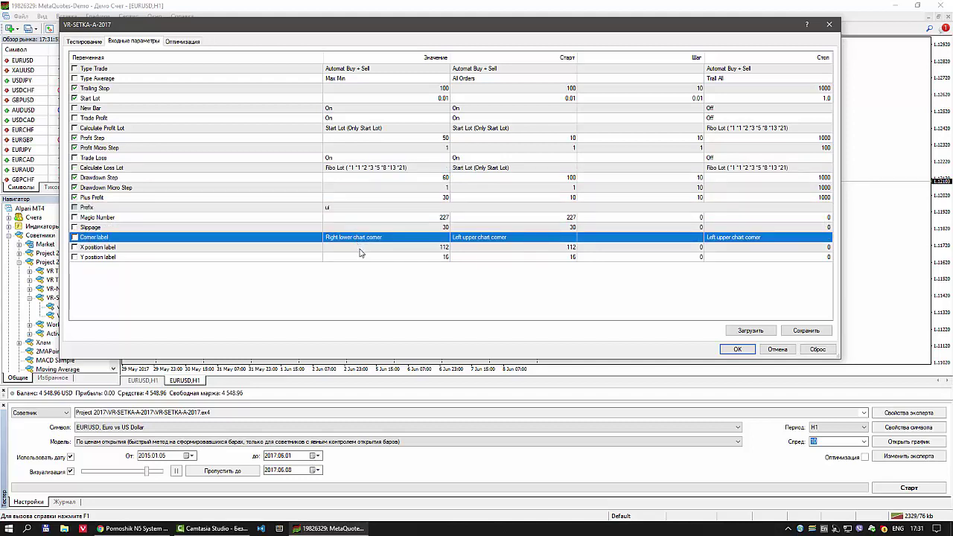
- Accept the expert parameters, run the visual EURUSD H1 test and pause it to examine the balance and equity graph
{"action": "left_click", "coordinate": [737, 349]}
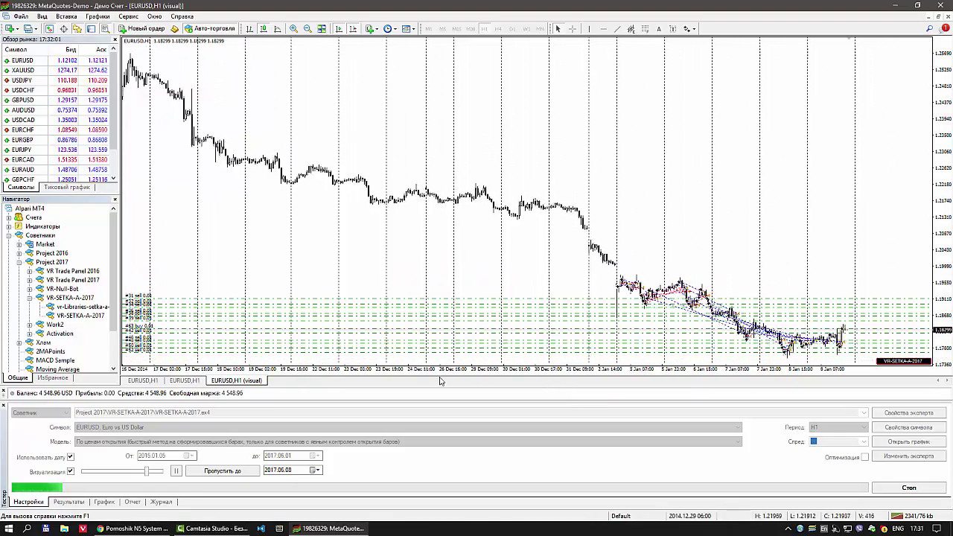
{"action": "left_click", "coordinate": [176, 472]}
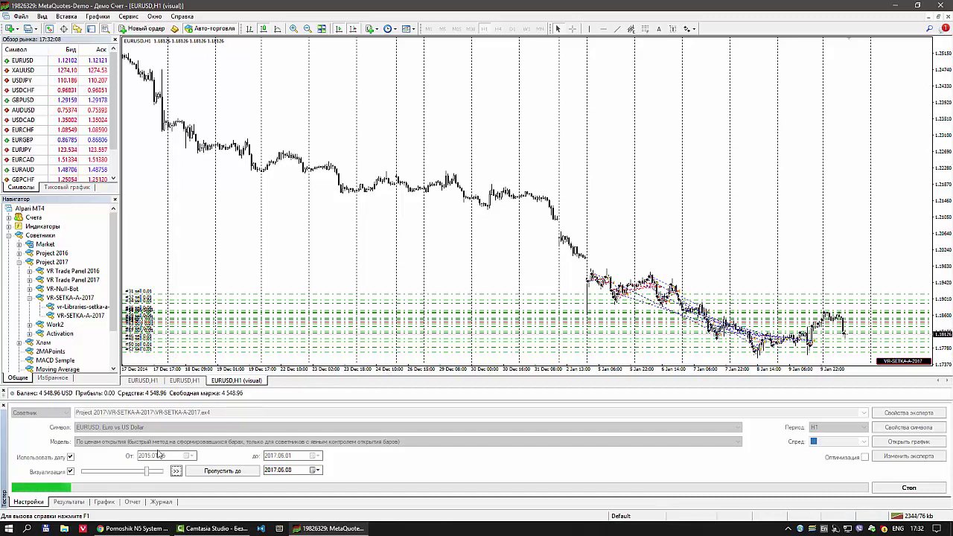
{"action": "left_click", "coordinate": [104, 503]}
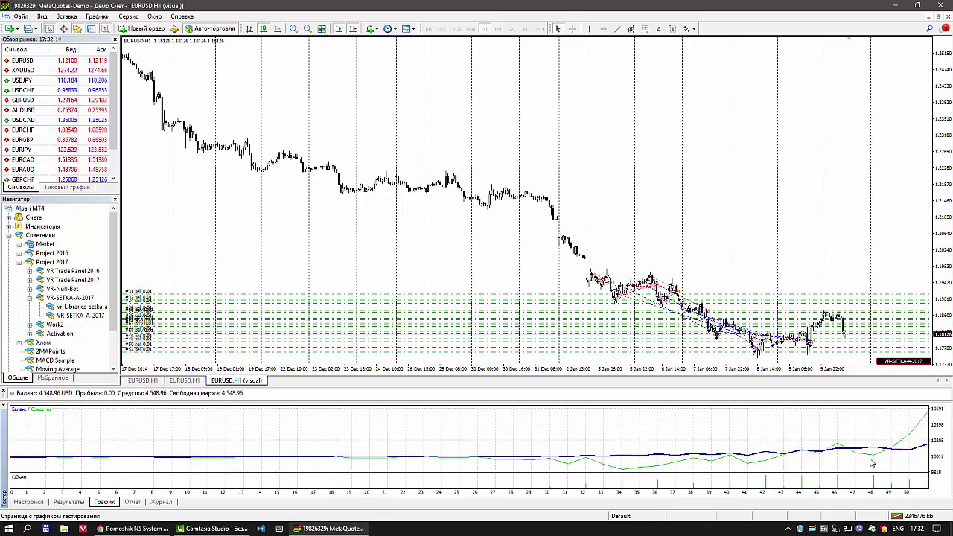
{"action": "left_click", "coordinate": [41, 503]}
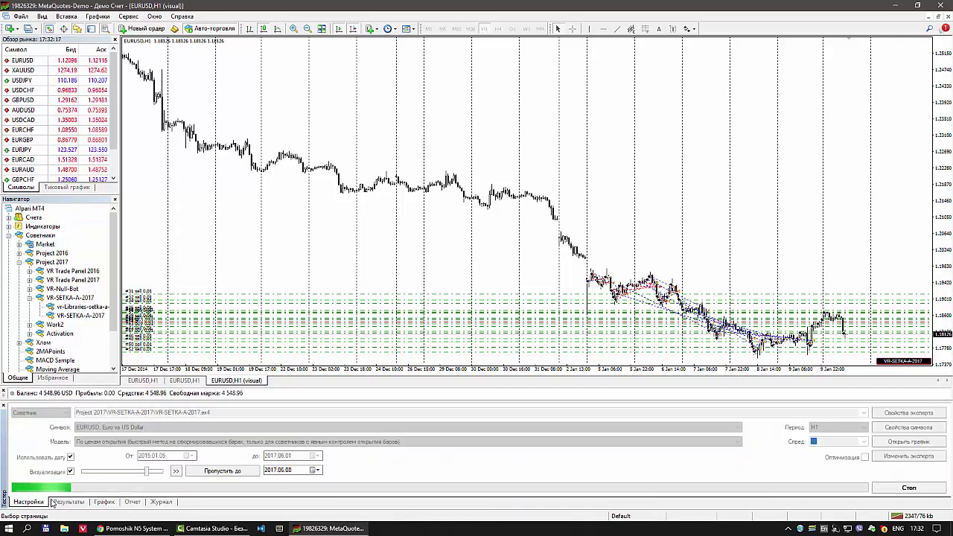
- Resume the visual test briefly, pause it again and inspect the order details on the balance and equity graph
{"action": "left_click", "coordinate": [176, 472]}
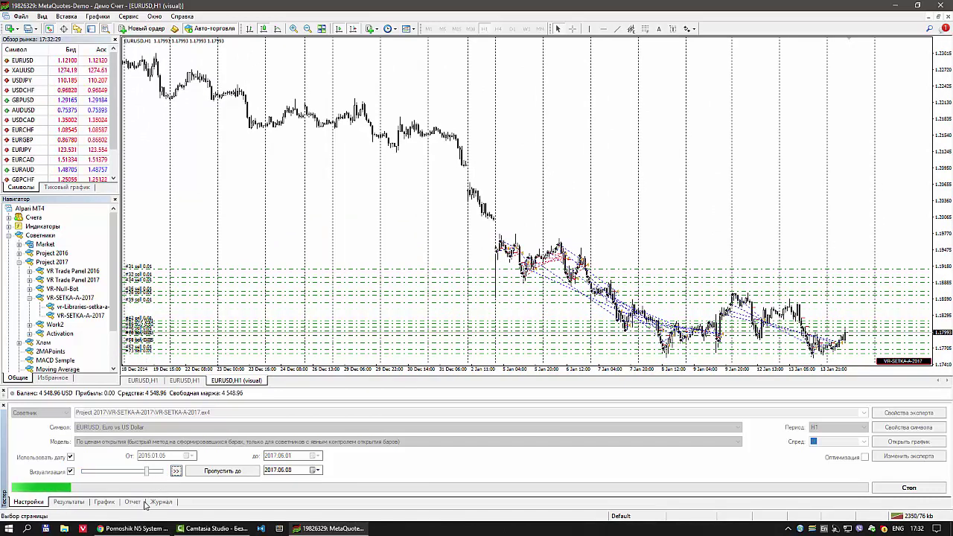
{"action": "left_click", "coordinate": [106, 502]}
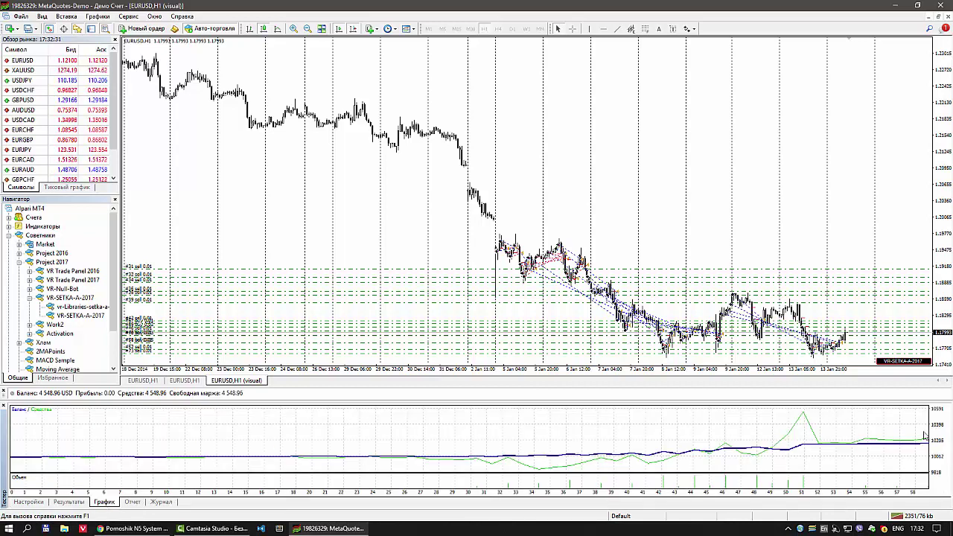
{"action": "mouse_move", "coordinate": [803, 485]}
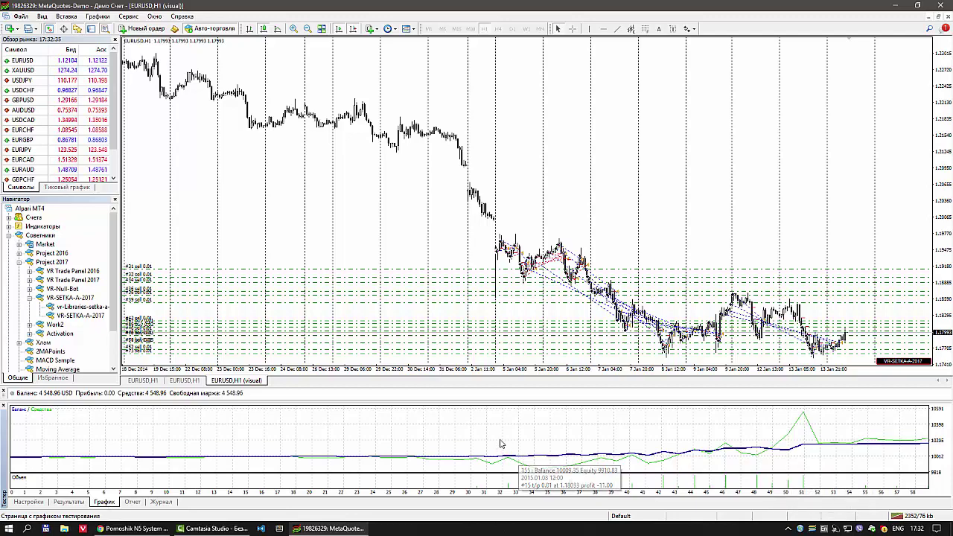
{"action": "left_click", "coordinate": [38, 502]}
- End the open-prices test, set the modelling method to every tick (Все тики) and start a new visual test
{"action": "left_click", "coordinate": [177, 470]}
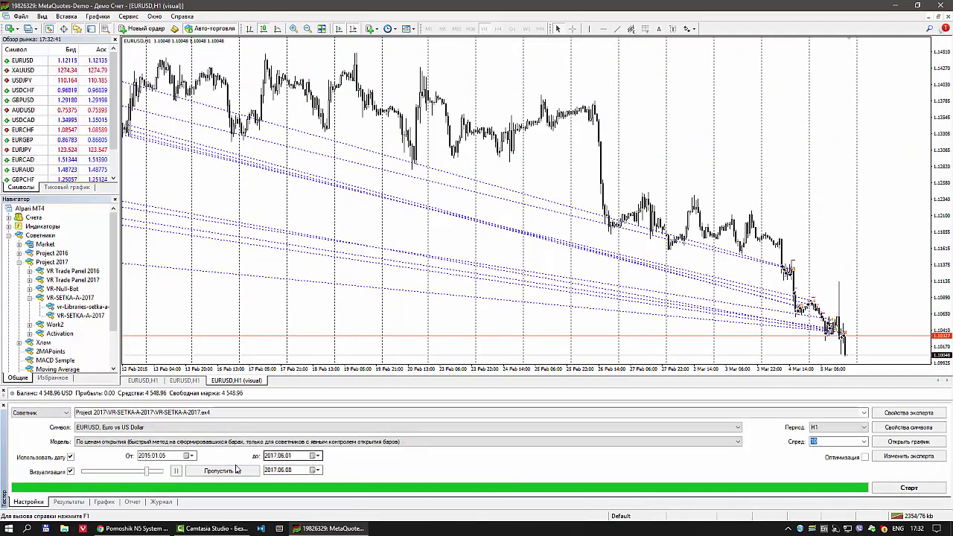
{"action": "left_click", "coordinate": [146, 442]}
{"action": "left_click", "coordinate": [146, 451]}
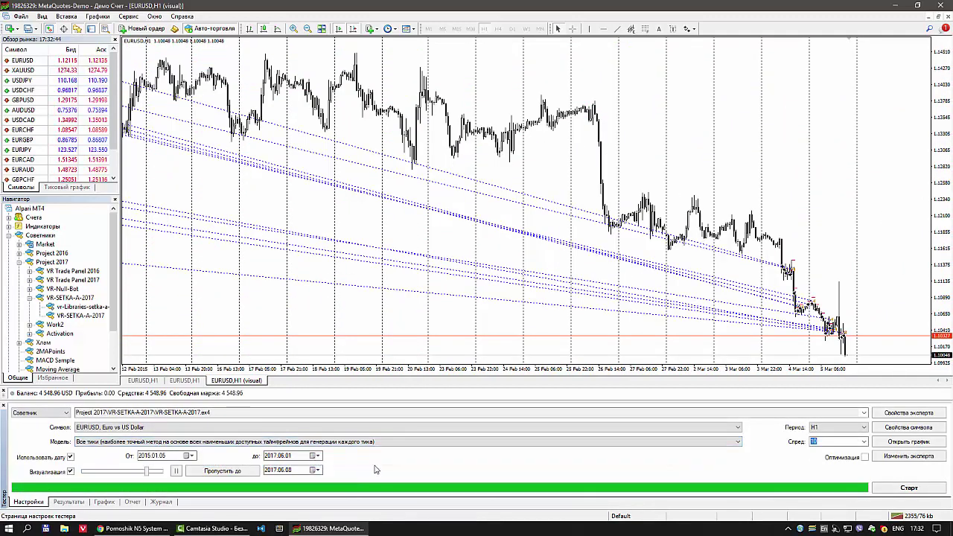
{"action": "left_click", "coordinate": [893, 486]}
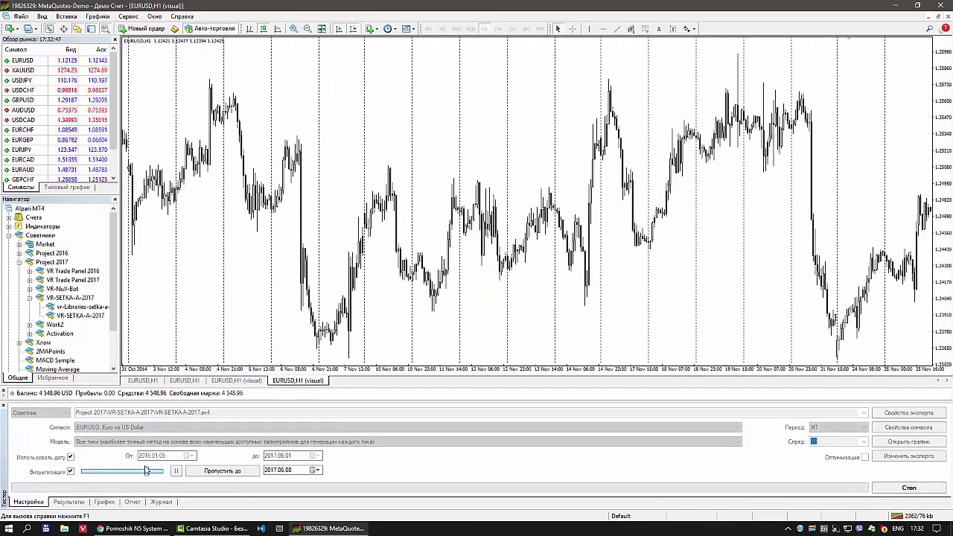
- Close the previous test's visual chart and set the visualization speed to 32
{"action": "right_click", "coordinate": [233, 382]}
{"action": "left_click", "coordinate": [246, 388]}
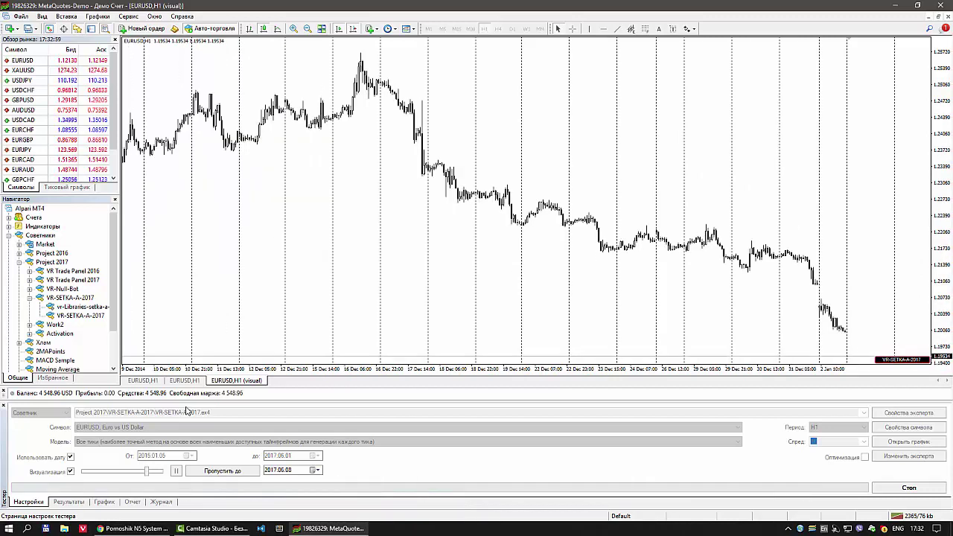
{"action": "left_click_drag", "start_coordinate": [146, 471], "coordinate": [168, 474]}
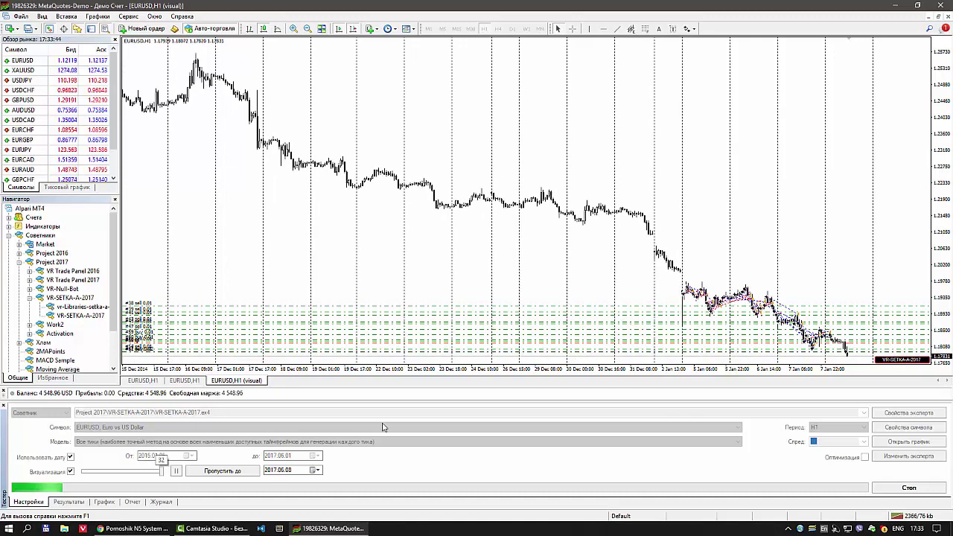
- Examine the balance and equity graph of the every-tick test, and return to the tester settings
{"action": "left_click", "coordinate": [33, 503]}
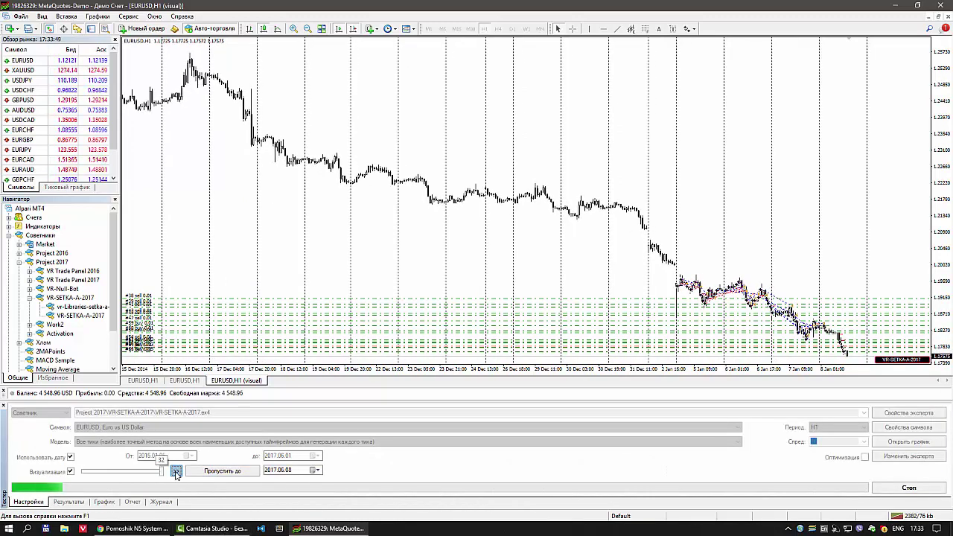
{"action": "left_click", "coordinate": [105, 503]}
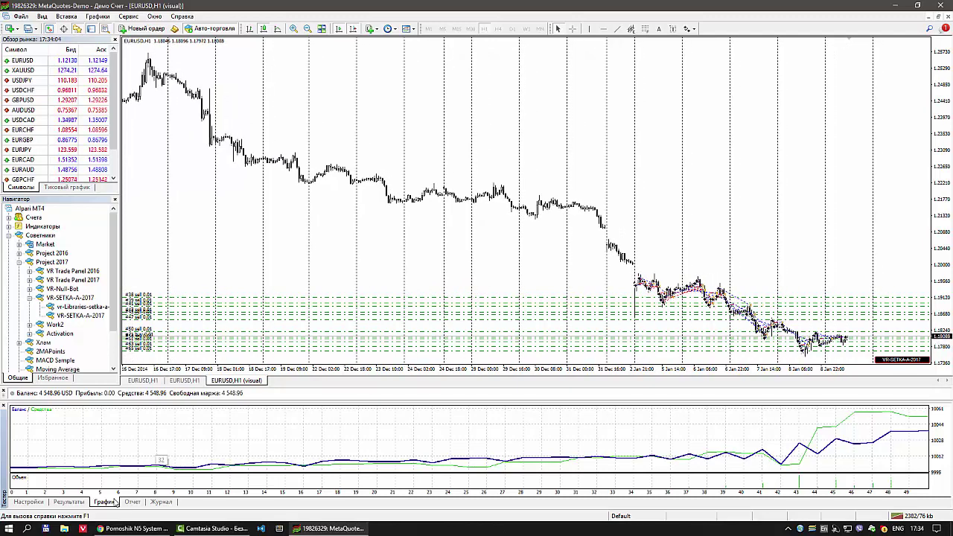
{"action": "left_click", "coordinate": [29, 501]}
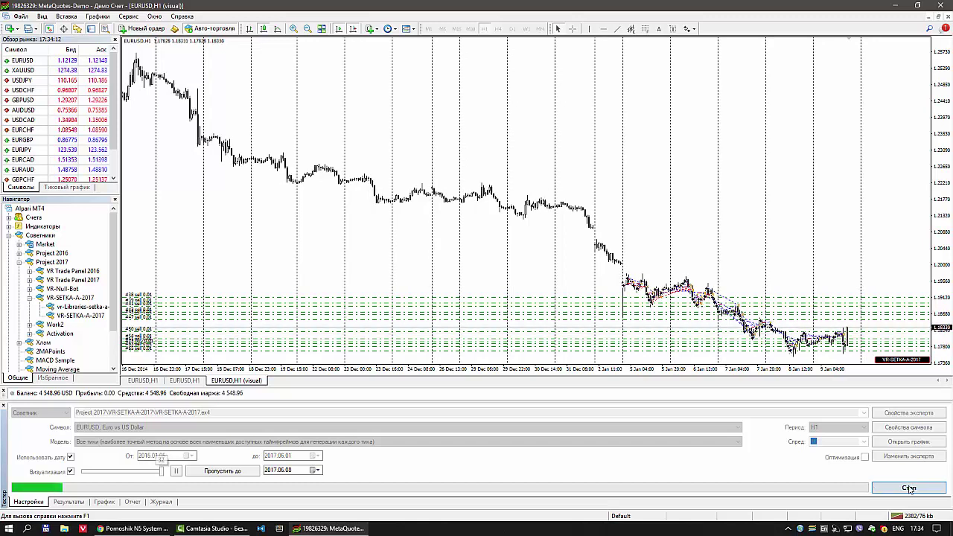
- Stop the every-tick test and check its final balance and equity graph
{"action": "left_click", "coordinate": [875, 489]}
{"action": "left_click", "coordinate": [104, 503]}
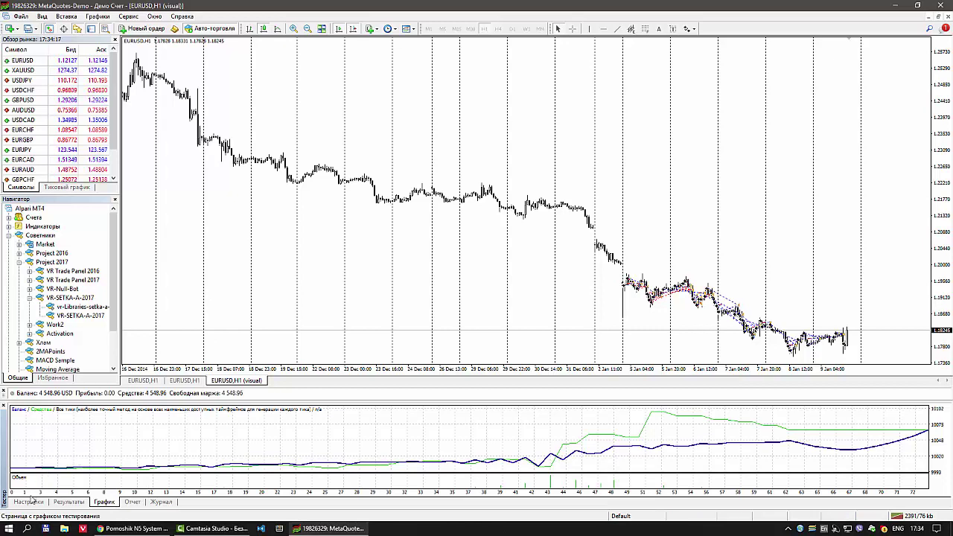
{"action": "left_click", "coordinate": [28, 501]}
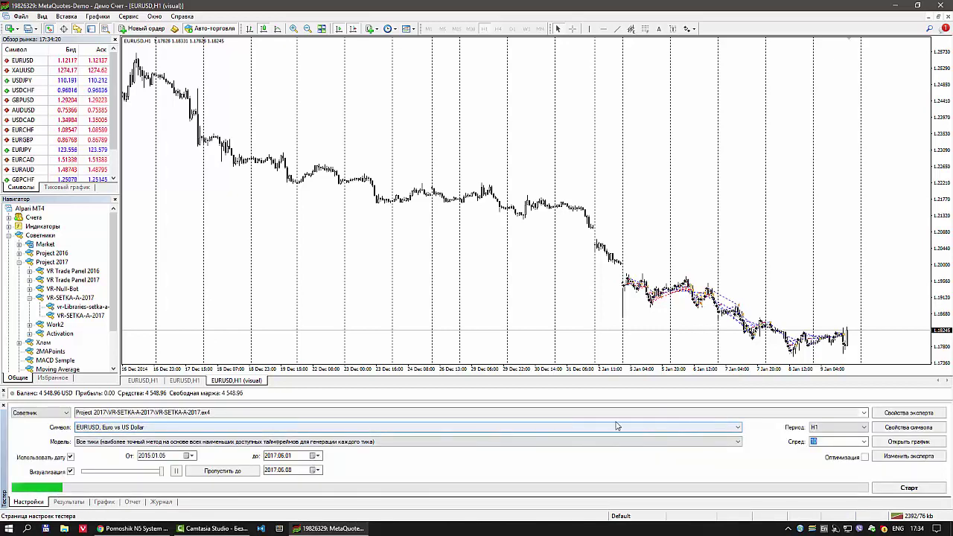
- Set the expert advisor's Type Trade input to Manual and accept the parameters
{"action": "left_click", "coordinate": [908, 413]}
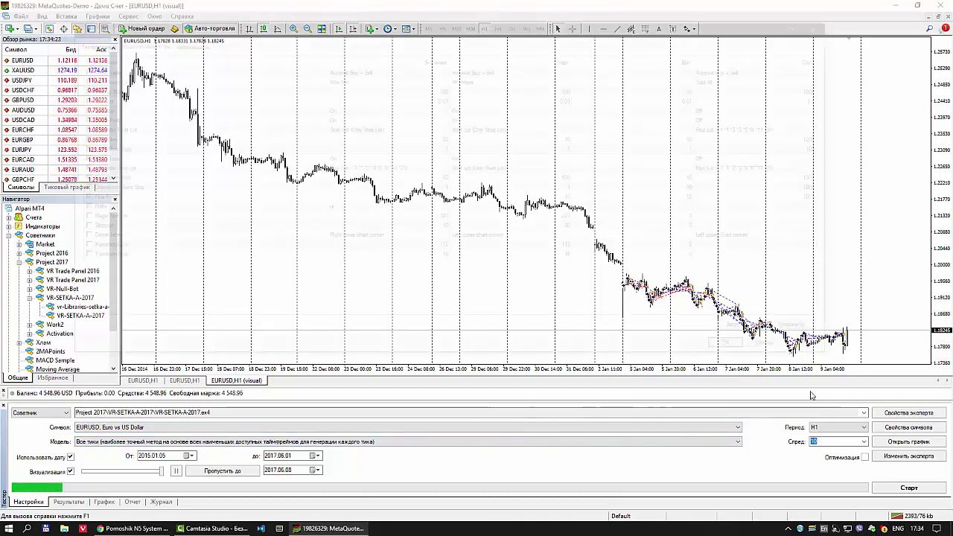
{"action": "left_click", "coordinate": [370, 70]}
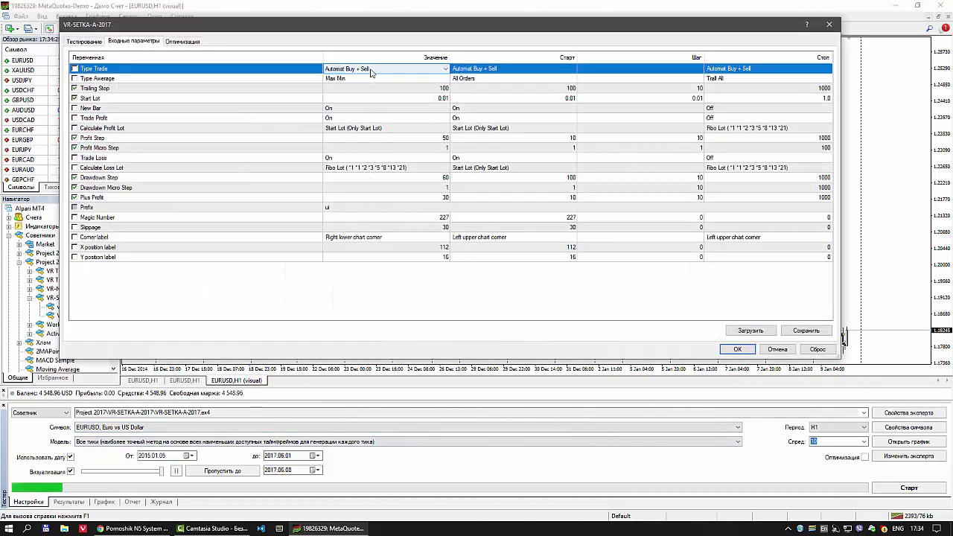
{"action": "left_click", "coordinate": [370, 70]}
{"action": "left_click", "coordinate": [369, 78]}
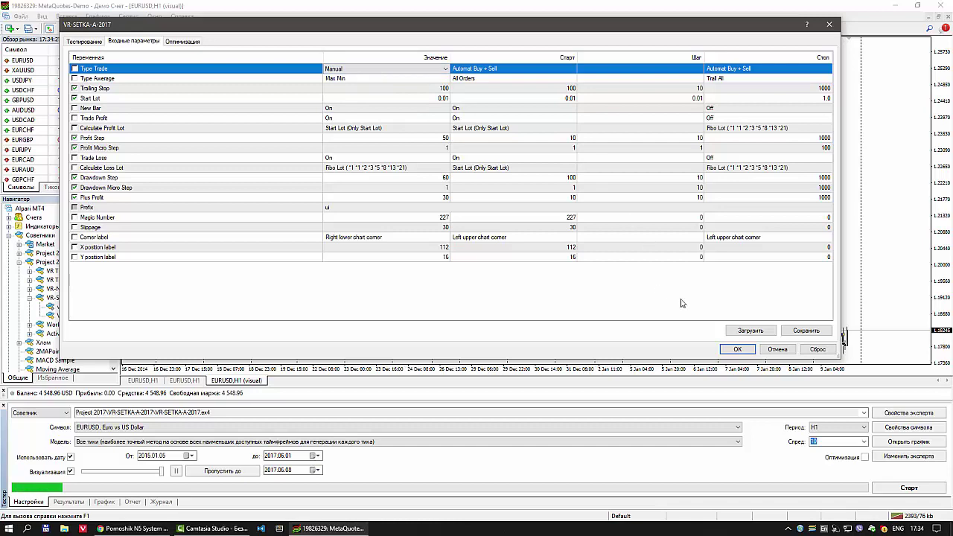
{"action": "left_click", "coordinate": [736, 349]}
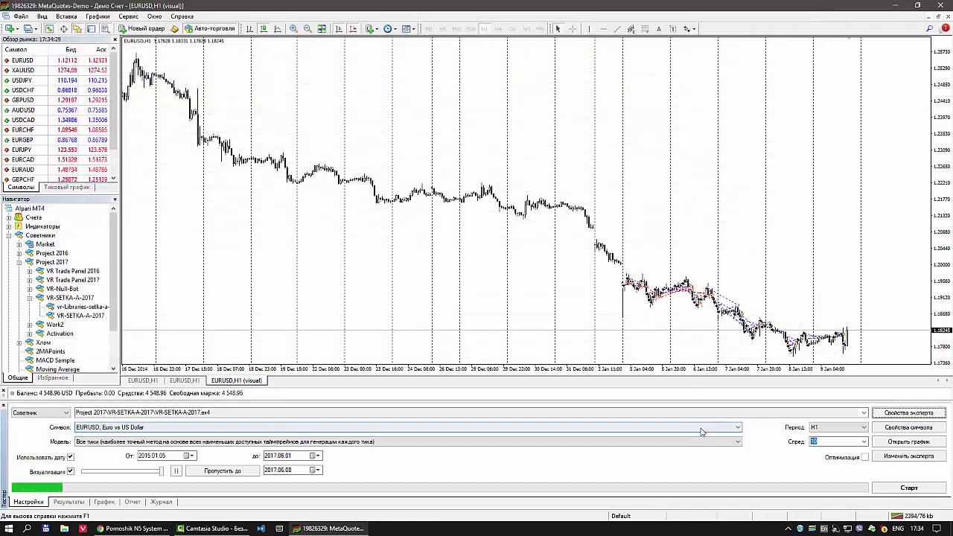
- Start a new visual test at a lower visualization speed and shift the expert's trade panel away from the chart corner
{"action": "left_click", "coordinate": [151, 473]}
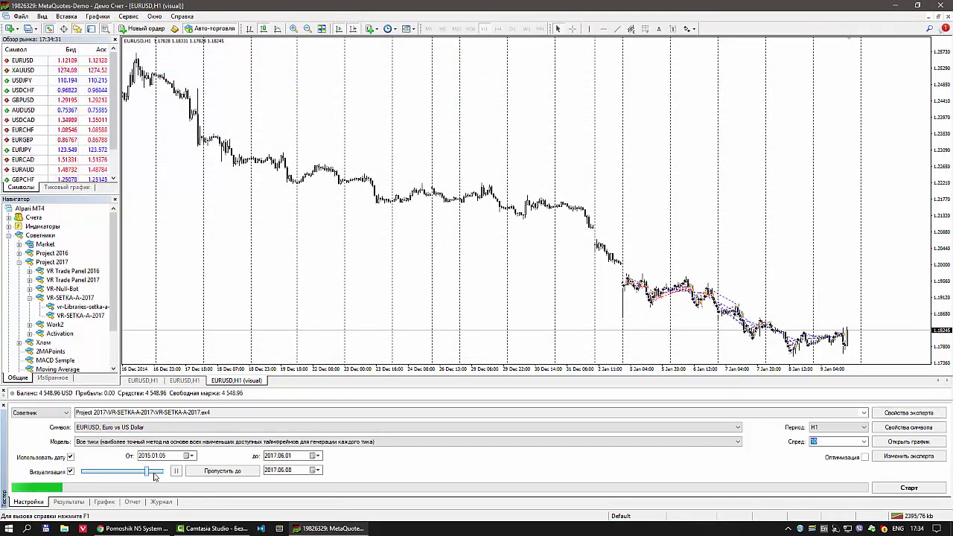
{"action": "left_click", "coordinate": [909, 487]}
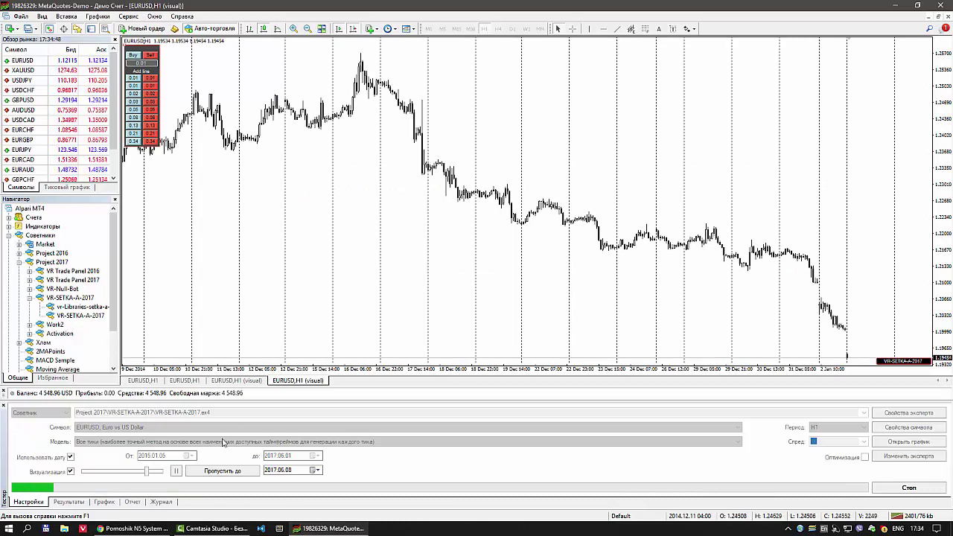
{"action": "left_click_drag", "start_coordinate": [145, 55], "coordinate": [147, 74]}
- Check the other open EURUSD,H1 charts and return to the running visual test chart
{"action": "left_click", "coordinate": [192, 382]}
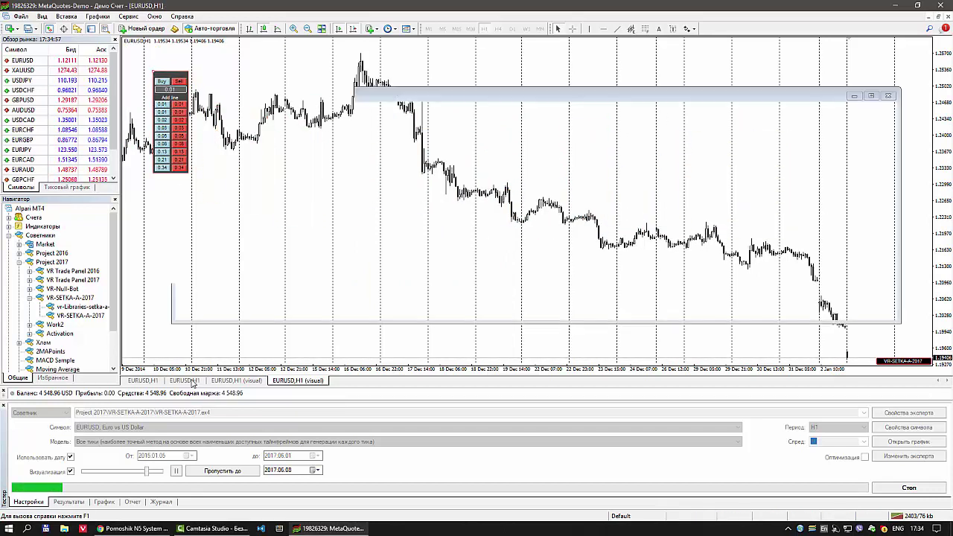
{"action": "left_click", "coordinate": [186, 381]}
{"action": "left_click", "coordinate": [152, 382]}
{"action": "left_click", "coordinate": [190, 381]}
{"action": "left_click", "coordinate": [275, 383]}
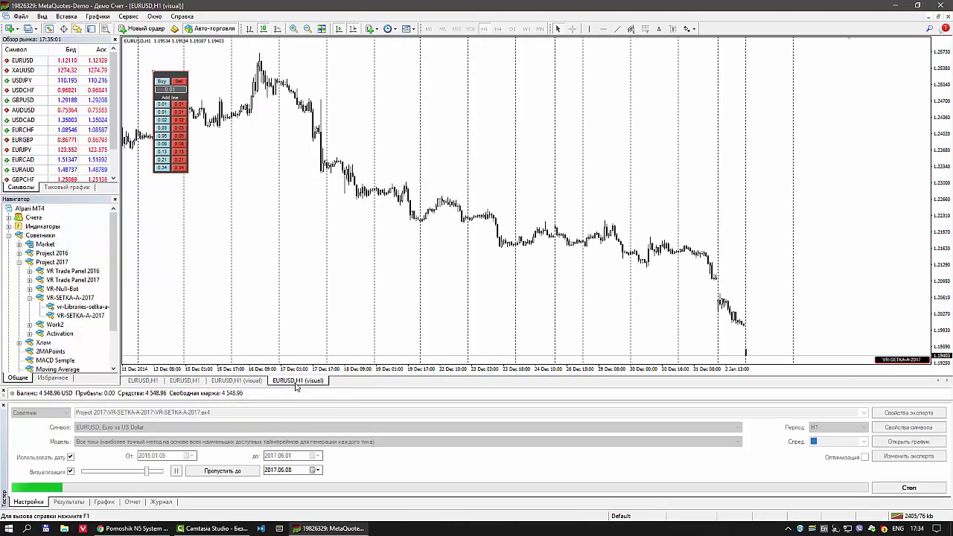
- Reposition the trade panel on the test chart, raise the visualization speed to 32 and then reduce it slightly
{"action": "mouse_move", "coordinate": [172, 80]}
{"action": "left_mouse_down"}
{"action": "mouse_move", "coordinate": [186, 76]}
{"action": "mouse_move", "coordinate": [179, 73]}
{"action": "left_mouse_up"}
{"action": "left_click_drag", "start_coordinate": [149, 478], "coordinate": [161, 471]}
{"action": "left_click_drag", "start_coordinate": [185, 102], "coordinate": [298, 160]}
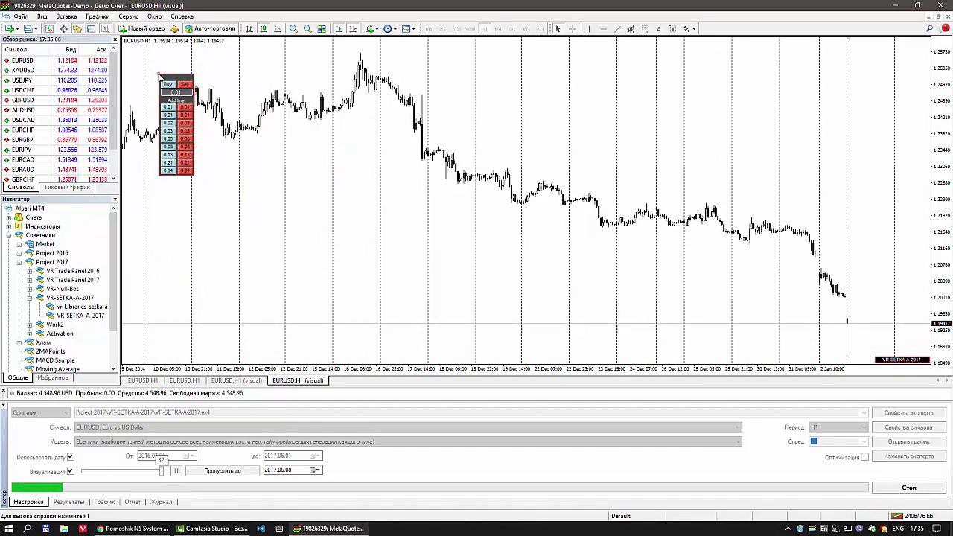
{"action": "left_click_drag", "start_coordinate": [161, 471], "coordinate": [159, 475]}
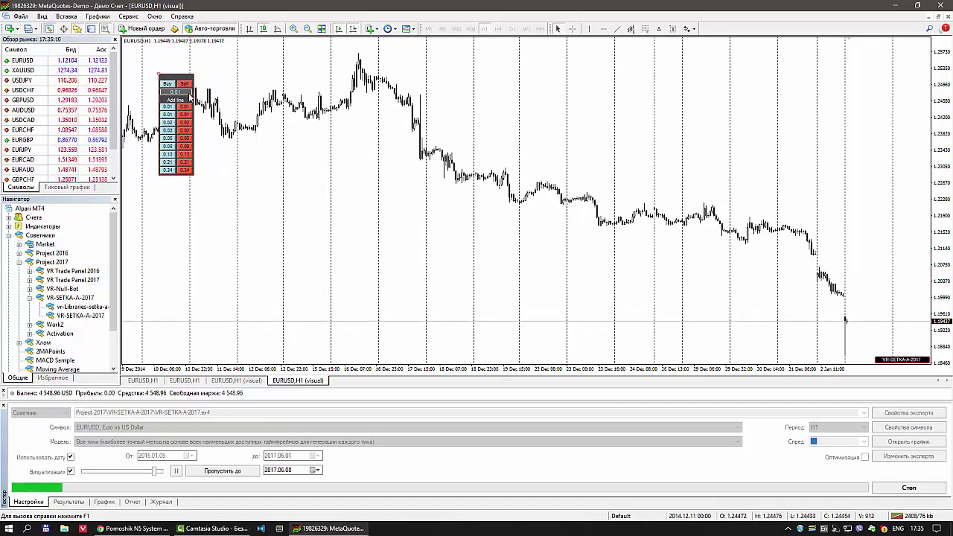
- Open a 0.01 lot buy order from the trade panel and move the panel farther into the chart
{"action": "left_click", "coordinate": [169, 84]}
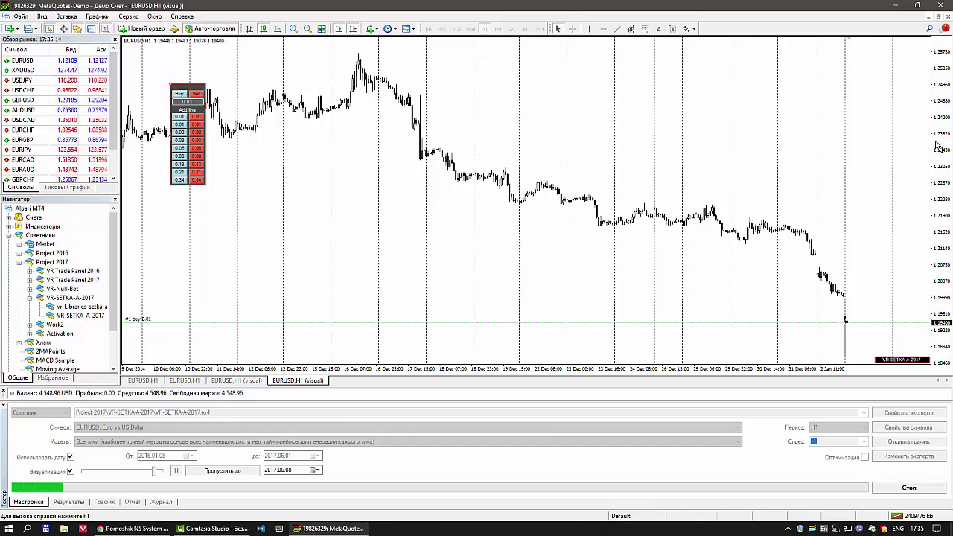
{"action": "left_click_drag", "start_coordinate": [939, 140], "coordinate": [931, 167]}
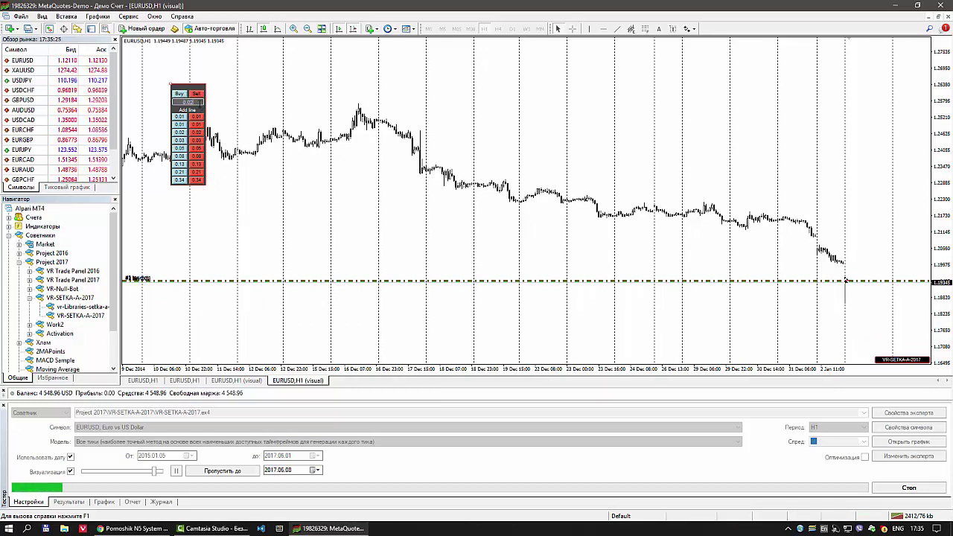
{"action": "left_click_drag", "start_coordinate": [171, 85], "coordinate": [229, 119]}
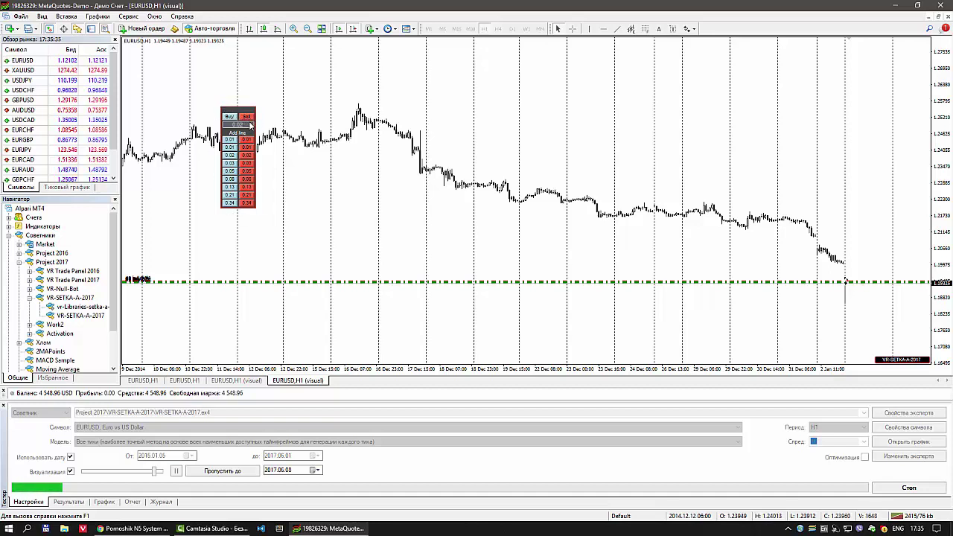
- Shift the chart's last bar to mid-window and add a 0.01 lot sell line starting at about 1.225
{"action": "left_click_drag", "start_coordinate": [158, 471], "coordinate": [162, 472]}
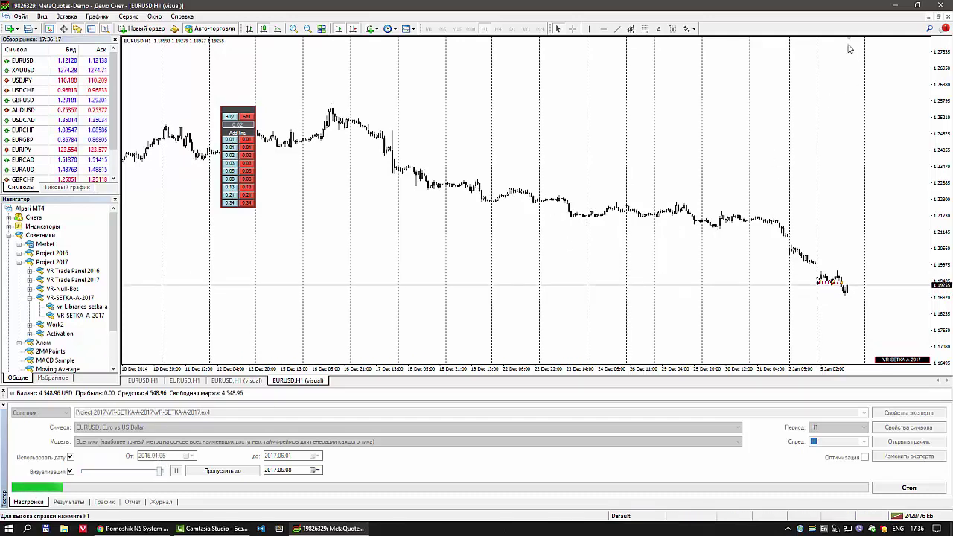
{"action": "left_click_drag", "start_coordinate": [847, 41], "coordinate": [410, 122]}
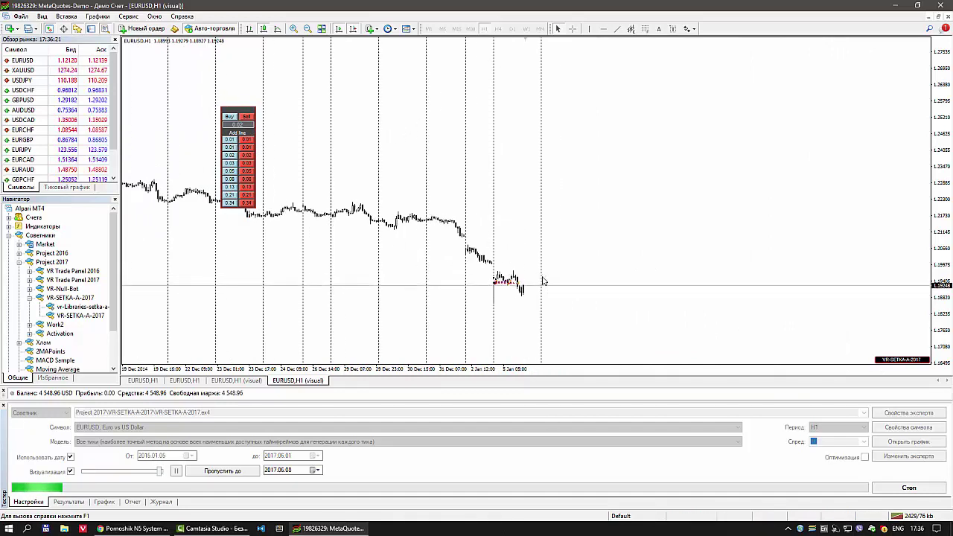
{"action": "left_click", "coordinate": [246, 141]}
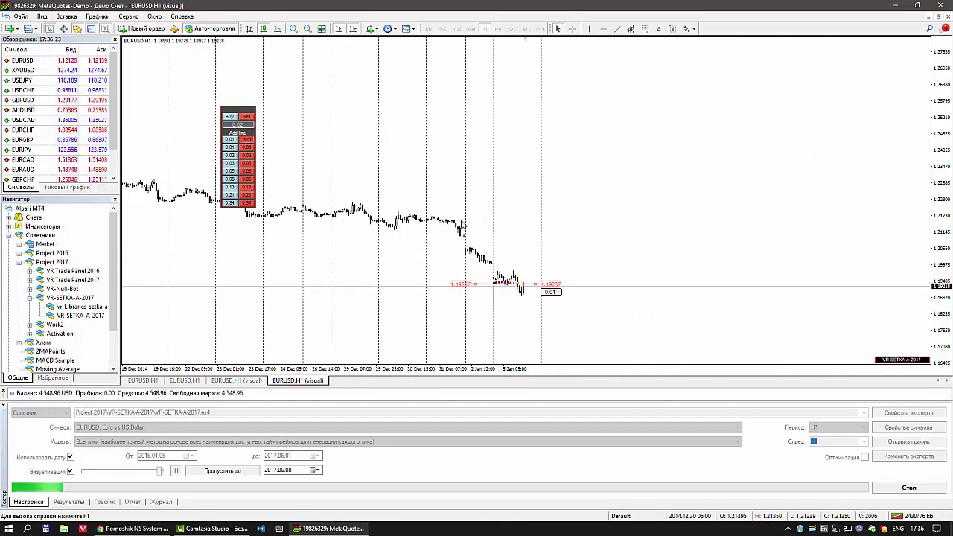
{"action": "left_click_drag", "start_coordinate": [475, 289], "coordinate": [440, 195]}
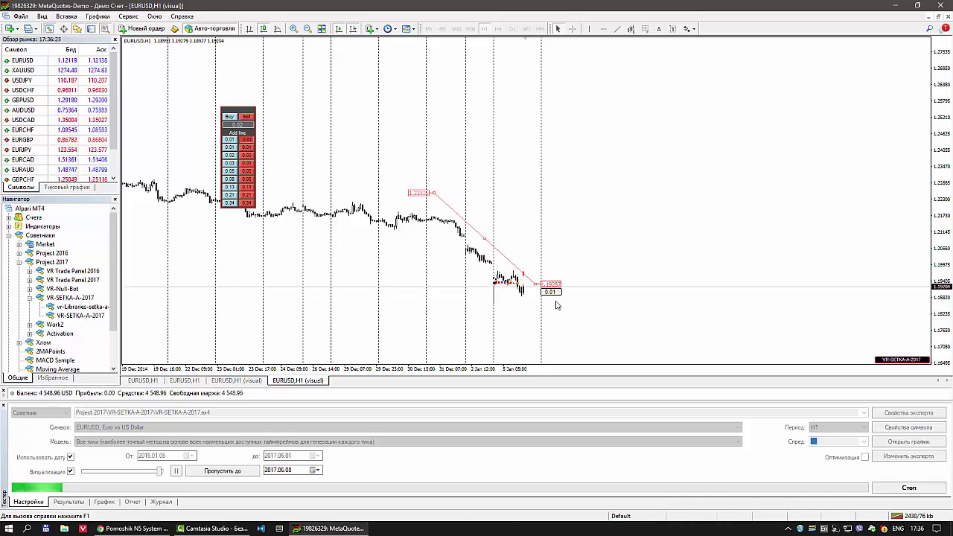
- Try several slopes for the 0.01 lot sell line, ending it at about 1.1894, and raise the visualization speed to 32
{"action": "left_click_drag", "start_coordinate": [547, 292], "coordinate": [637, 214]}
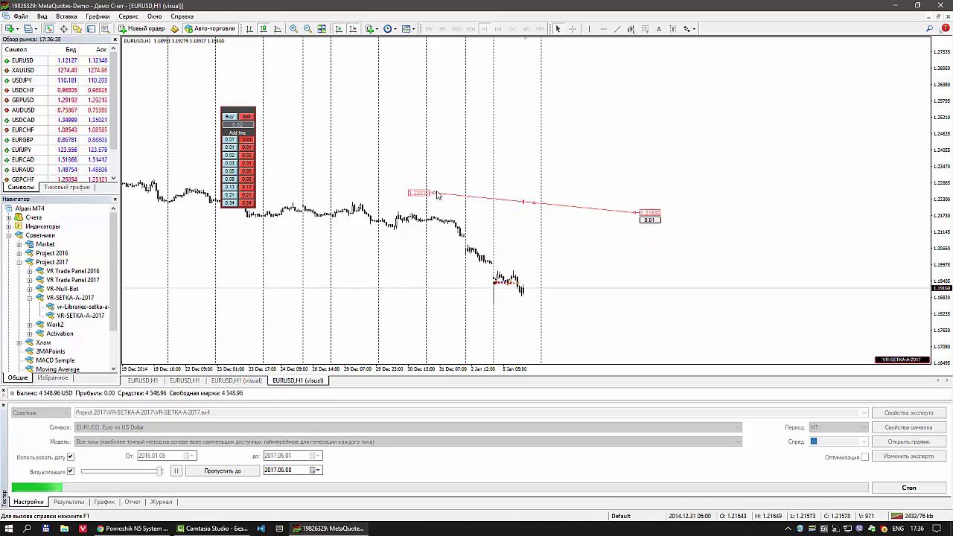
{"action": "left_click", "coordinate": [659, 221]}
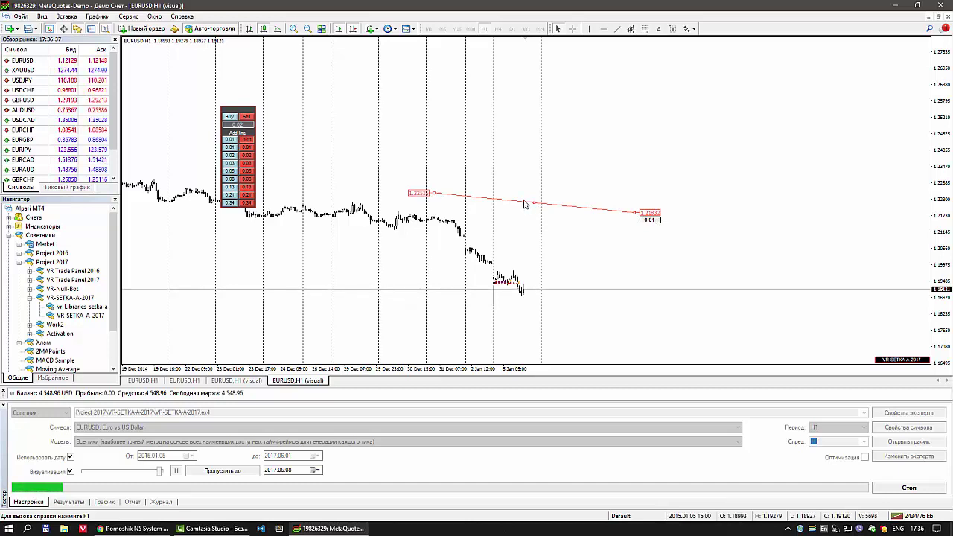
{"action": "left_click_drag", "start_coordinate": [632, 215], "coordinate": [602, 346]}
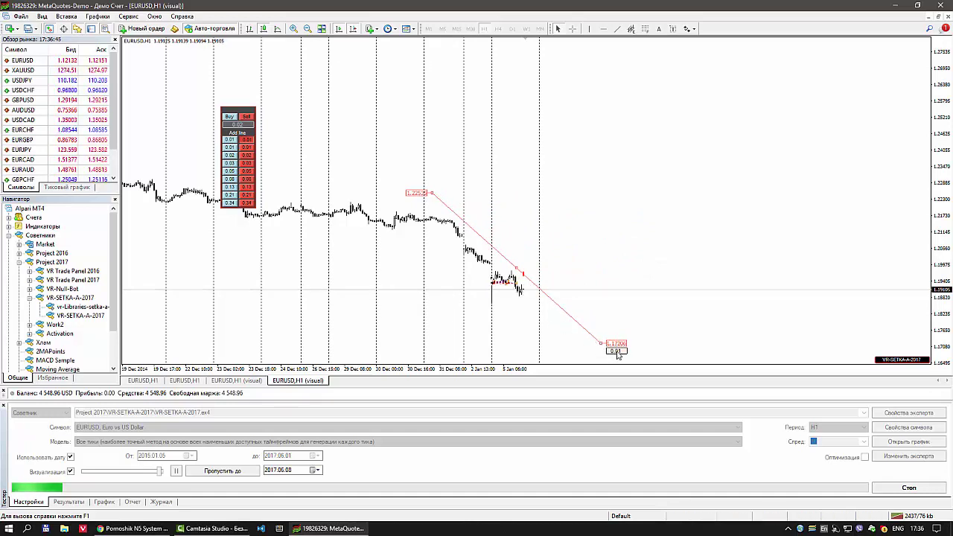
{"action": "left_click_drag", "start_coordinate": [602, 345], "coordinate": [543, 298]}
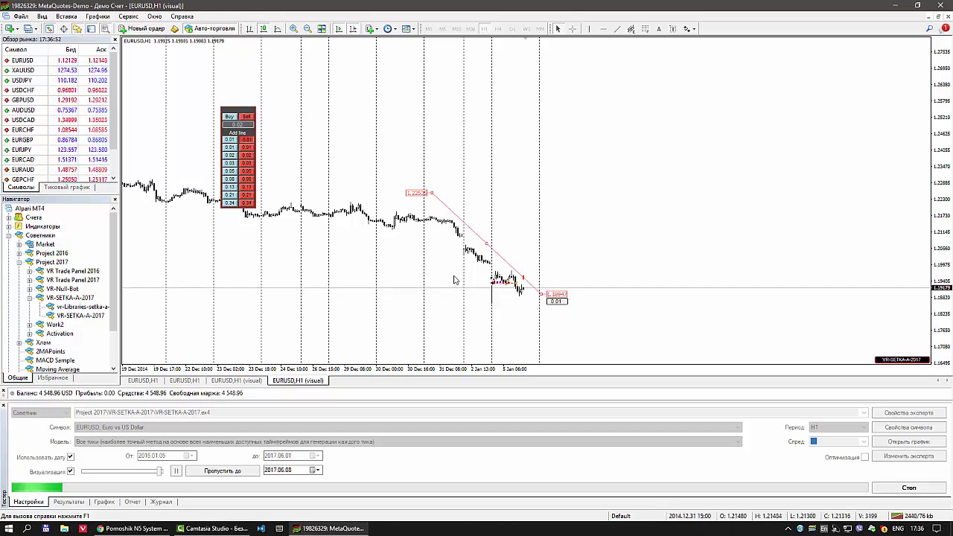
{"action": "left_click_drag", "start_coordinate": [158, 471], "coordinate": [162, 471]}
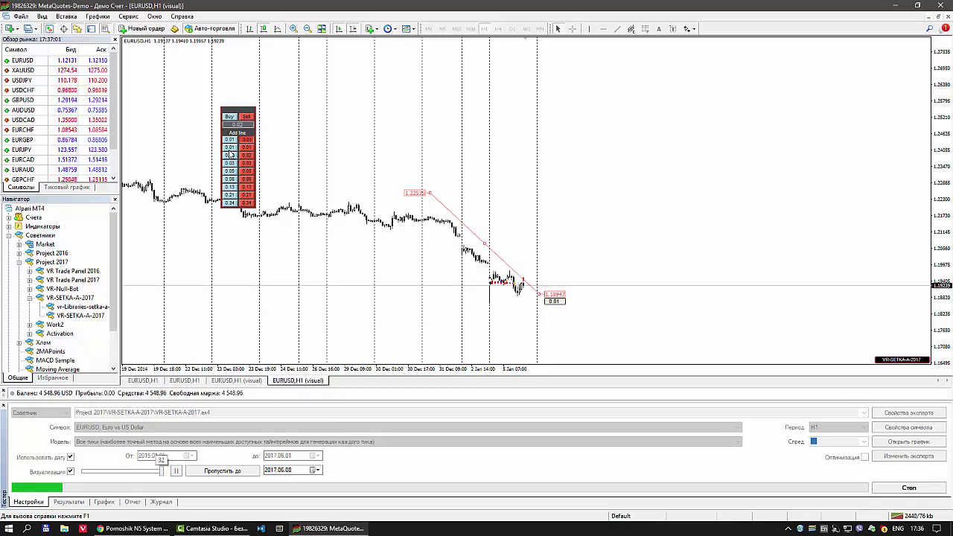
- Add a 0.05 lot buy line and slope it down from about 1.210 to about 1.183
{"action": "left_click", "coordinate": [231, 172]}
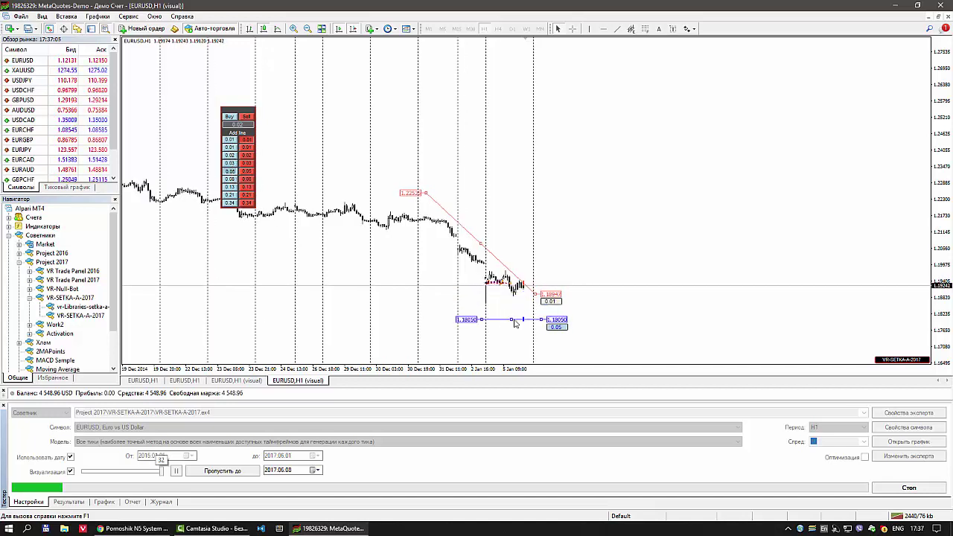
{"action": "left_click_drag", "start_coordinate": [484, 320], "coordinate": [418, 258]}
{"action": "left_click_drag", "start_coordinate": [539, 324], "coordinate": [525, 339]}
{"action": "left_click_drag", "start_coordinate": [418, 257], "coordinate": [422, 238]}
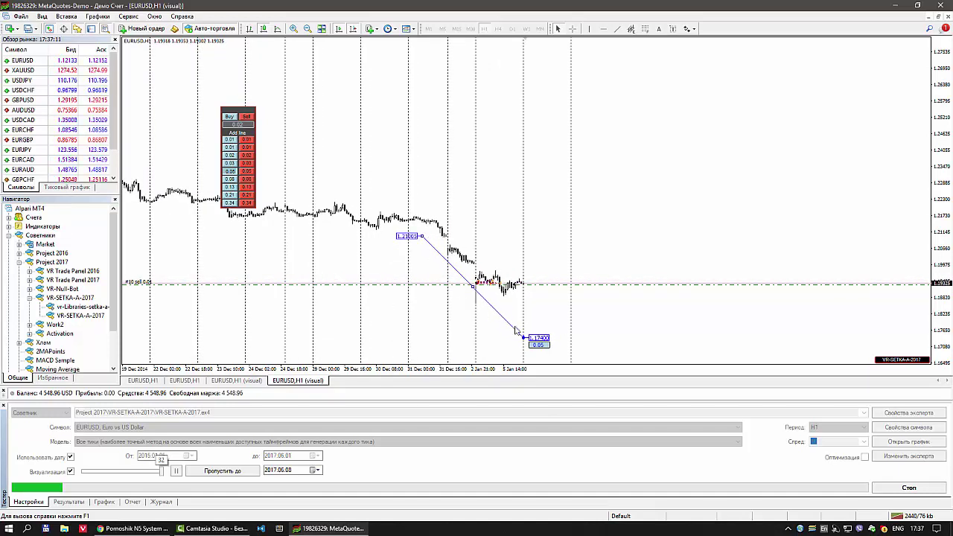
{"action": "left_click_drag", "start_coordinate": [524, 339], "coordinate": [566, 314]}
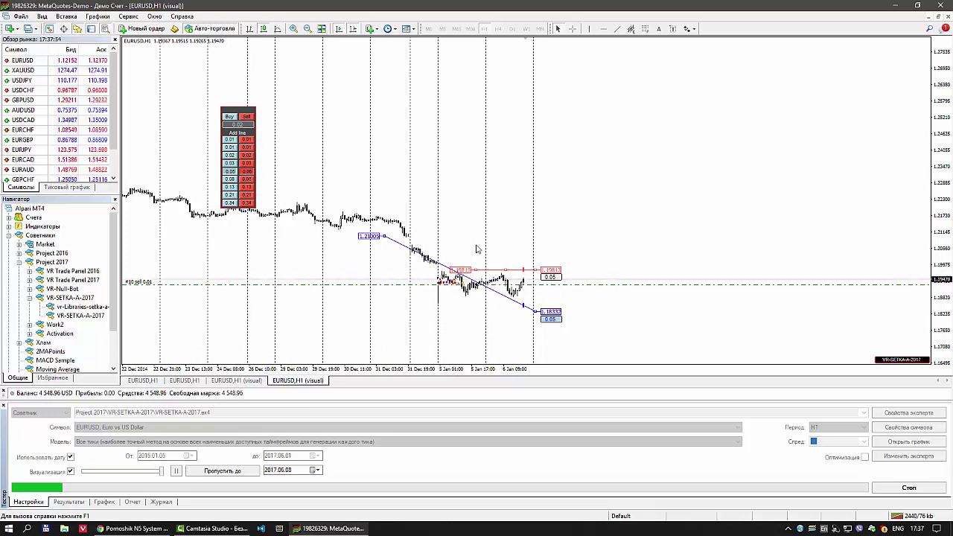
- Adjust the far ends of the 0.05 lot buy and sell lines, setting the sell line's end at about 1.217
{"action": "left_click_drag", "start_coordinate": [536, 274], "coordinate": [574, 296]}
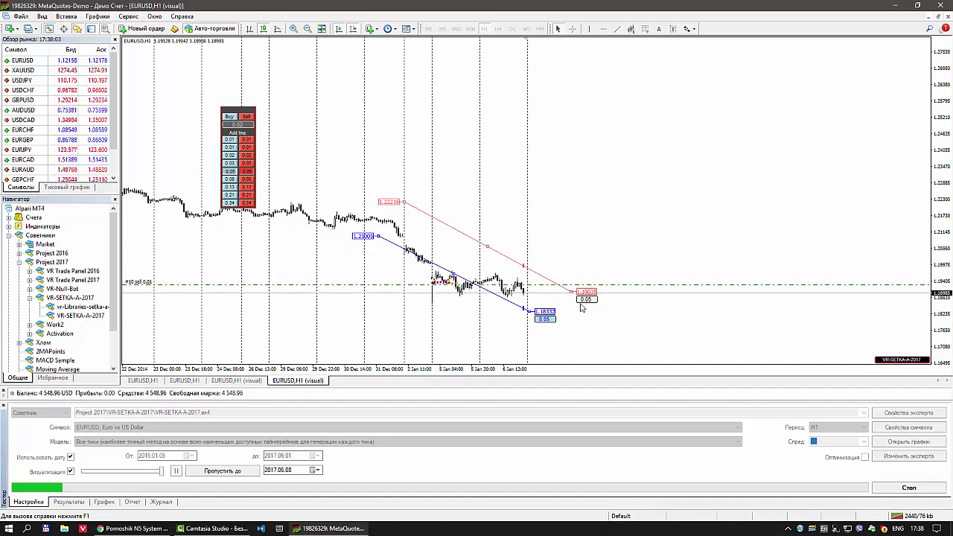
{"action": "left_click_drag", "start_coordinate": [526, 314], "coordinate": [573, 334]}
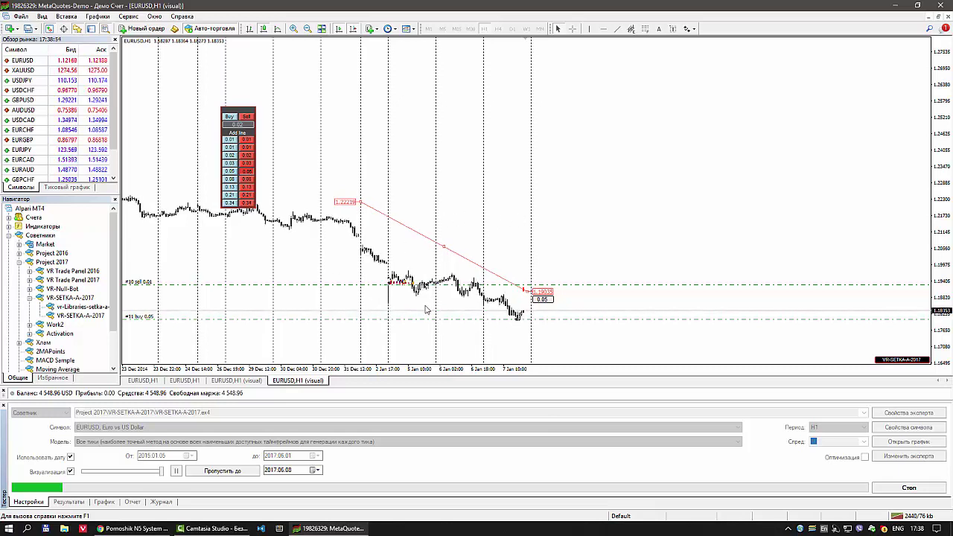
{"action": "left_click_drag", "start_coordinate": [528, 293], "coordinate": [507, 234]}
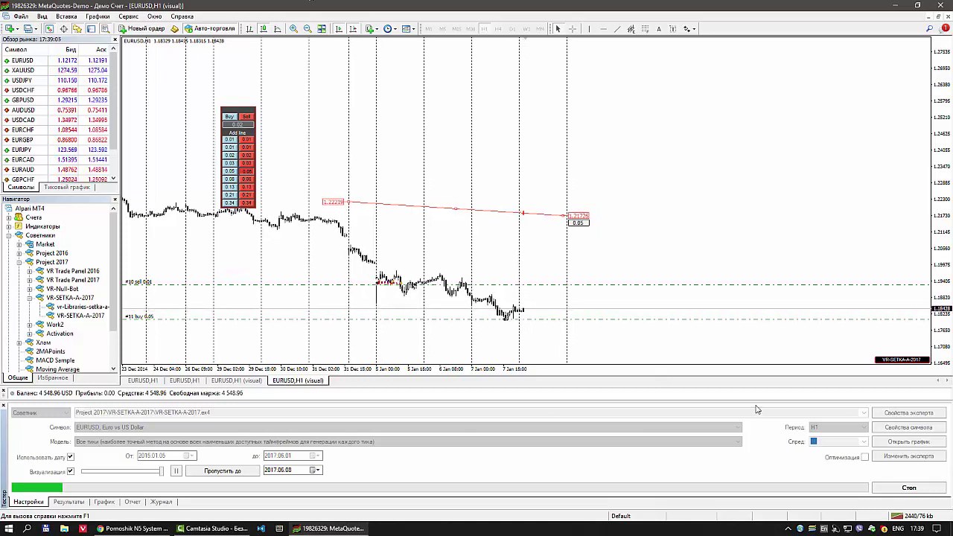
- Stop the visual test and attach the VR-SETKA-A-2017 expert advisor to the regular EURUSD,H1 chart
{"action": "left_click", "coordinate": [184, 381]}
{"action": "left_click_drag", "start_coordinate": [81, 316], "coordinate": [281, 291]}
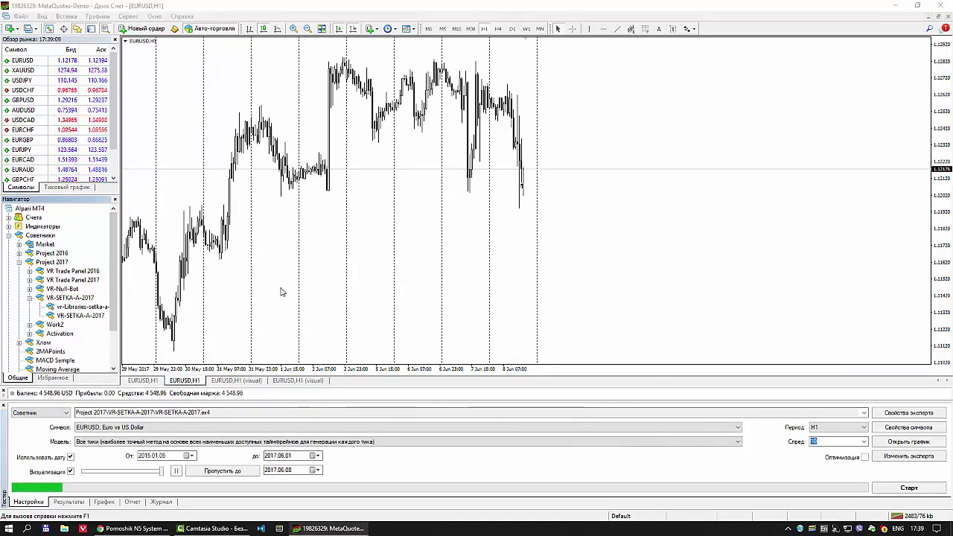
{"action": "left_click", "coordinate": [432, 314]}
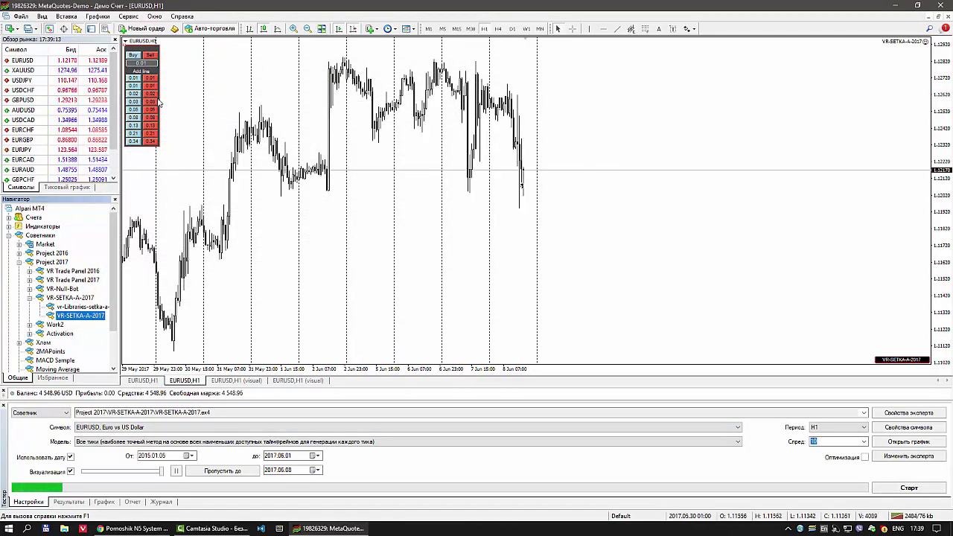
- Add a 0.01 lot buy line under the price, sloping from about 1.1209 to about 1.1186
{"action": "left_click", "coordinate": [134, 79]}
{"action": "left_click_drag", "start_coordinate": [548, 219], "coordinate": [577, 261]}
{"action": "left_click_drag", "start_coordinate": [474, 216], "coordinate": [463, 184]}
{"action": "left_click_drag", "start_coordinate": [577, 260], "coordinate": [560, 224]}
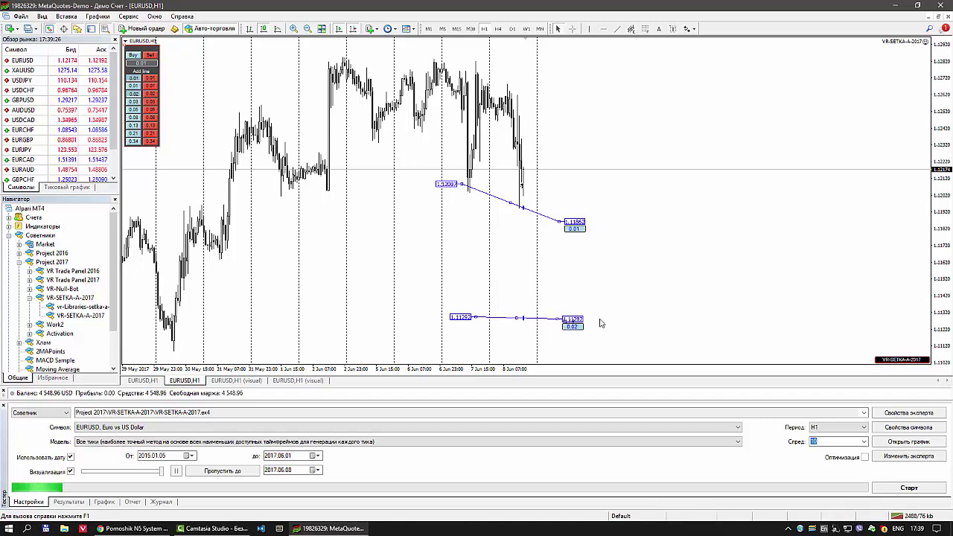
- Place two lower buy lines: 0.02 lot from about 1.1178 to 1.1157, and 0.05 lot from about 1.1148 to 1.112
{"action": "left_click_drag", "start_coordinate": [475, 319], "coordinate": [520, 238]}
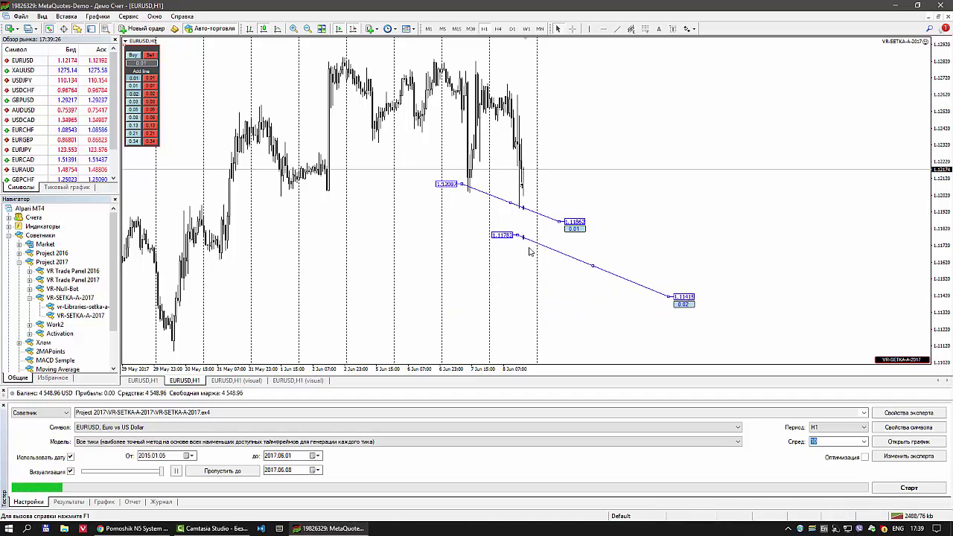
{"action": "left_click_drag", "start_coordinate": [675, 296], "coordinate": [613, 273]}
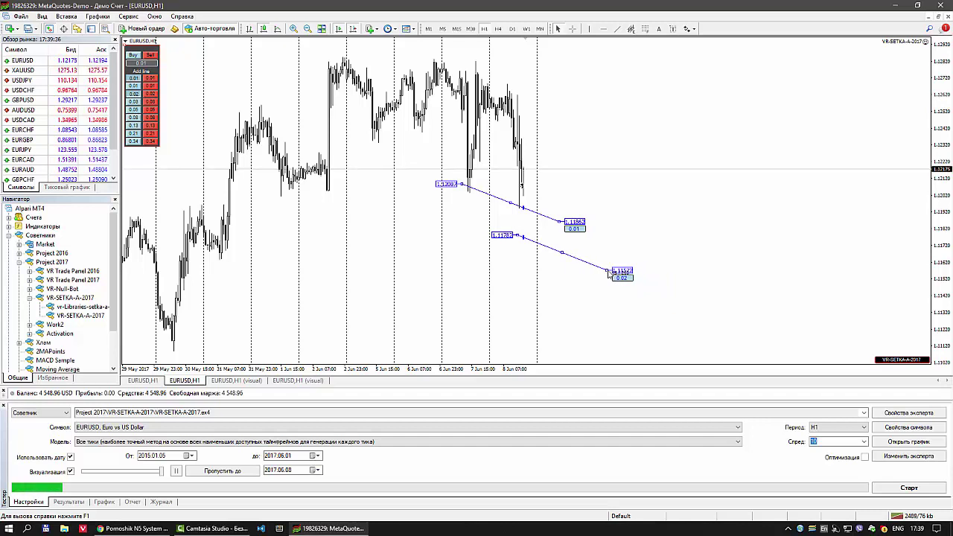
{"action": "left_click", "coordinate": [134, 123]}
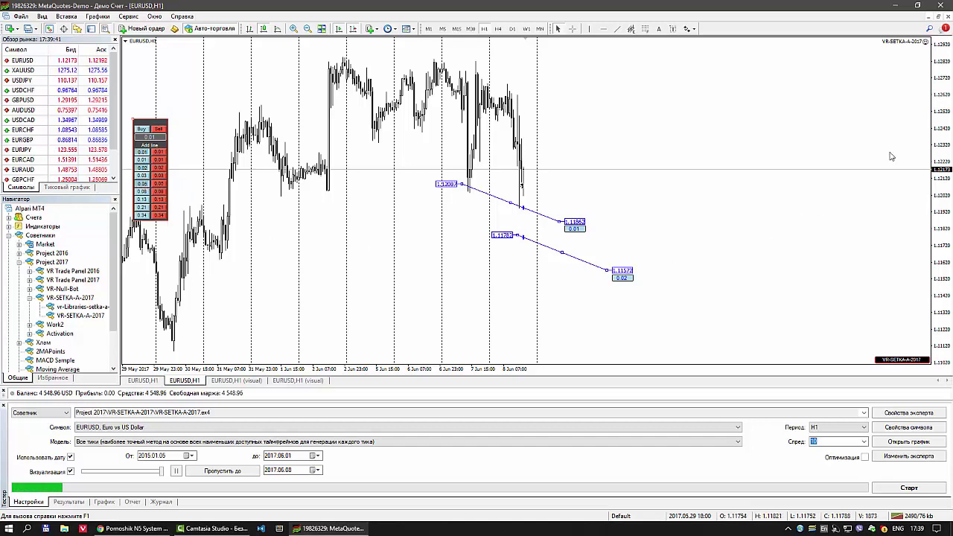
{"action": "left_click_drag", "start_coordinate": [507, 326], "coordinate": [531, 254]}
{"action": "left_click_drag", "start_coordinate": [655, 271], "coordinate": [640, 274]}
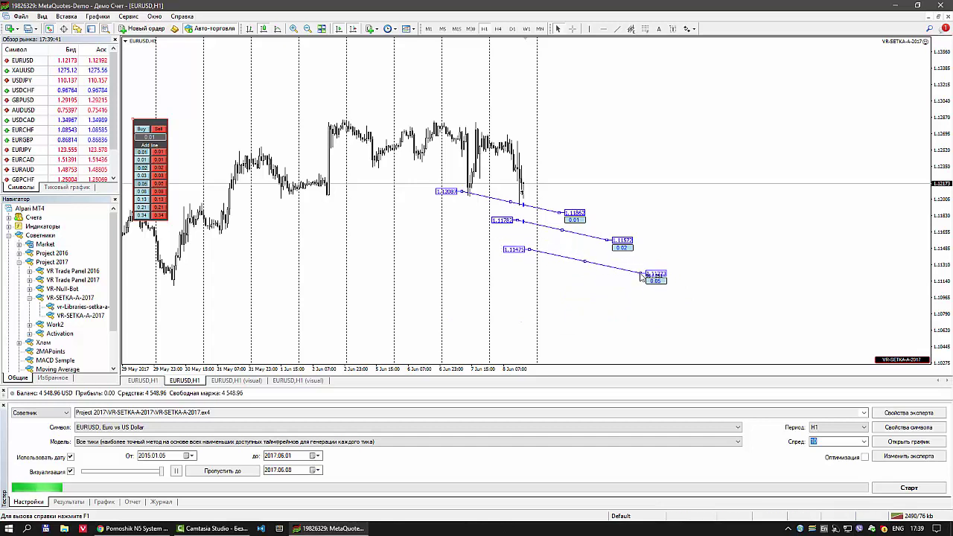
- Raise the 0.05 lot buy line and shorten it to slope from about 1.1152 to about 1.1133
{"action": "left_click_drag", "start_coordinate": [941, 255], "coordinate": [926, 191]}
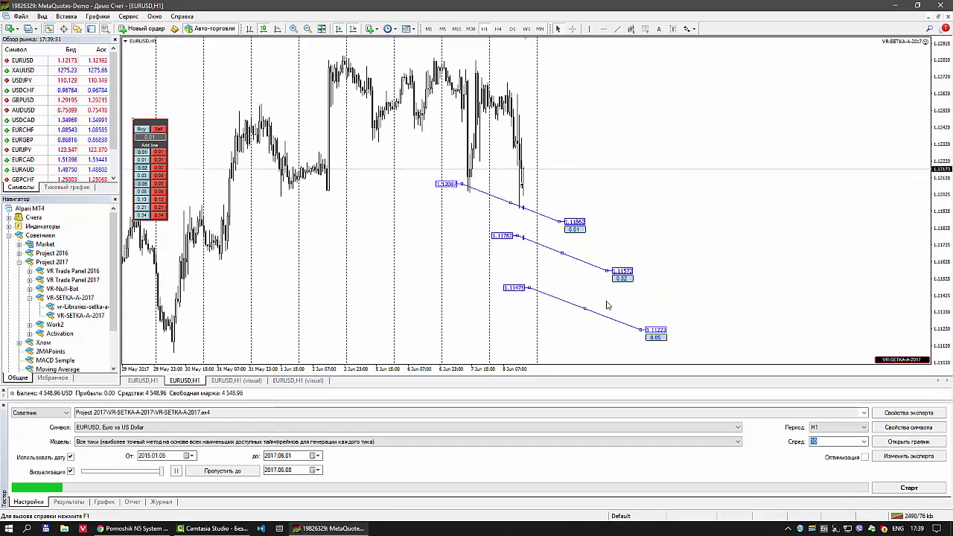
{"action": "left_click_drag", "start_coordinate": [588, 311], "coordinate": [583, 298]}
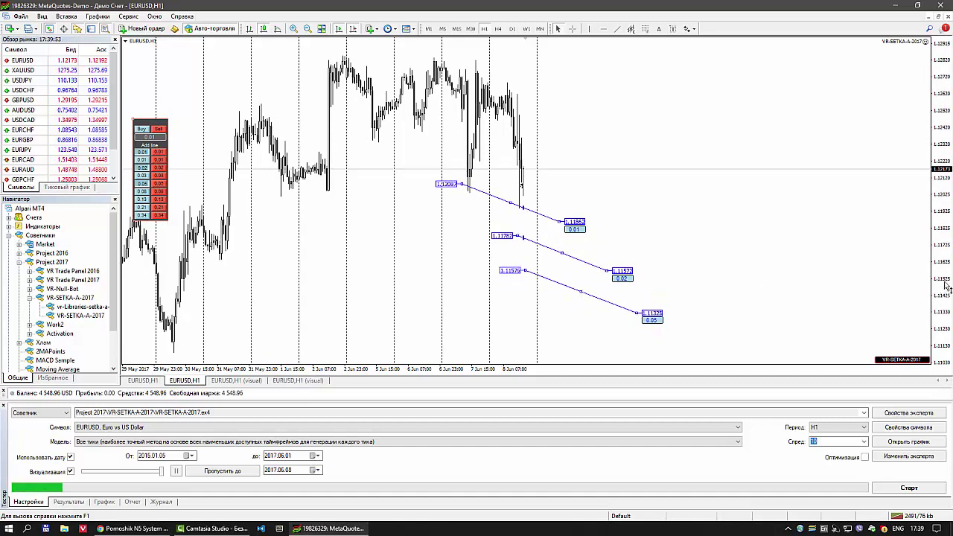
{"action": "left_click_drag", "start_coordinate": [941, 292], "coordinate": [883, 261]}
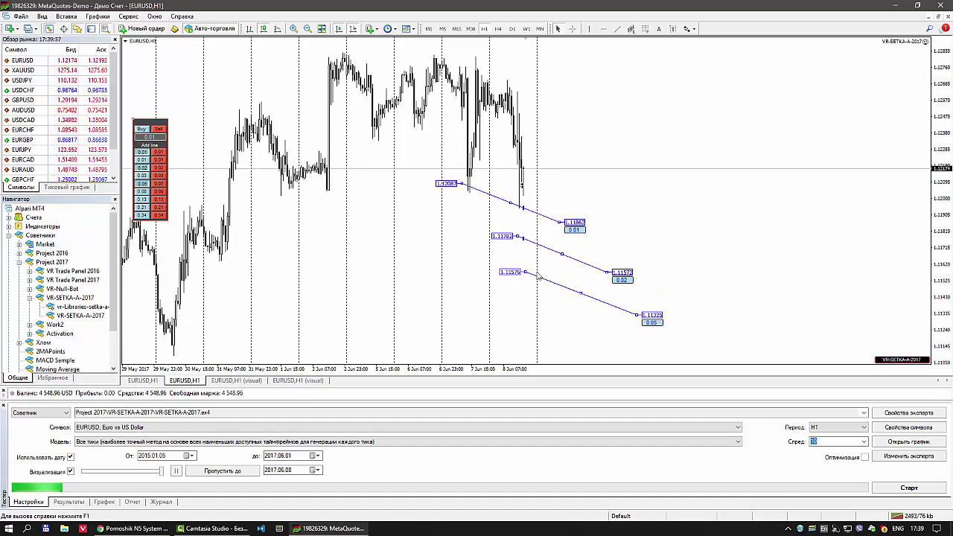
{"action": "left_click_drag", "start_coordinate": [525, 273], "coordinate": [554, 287]}
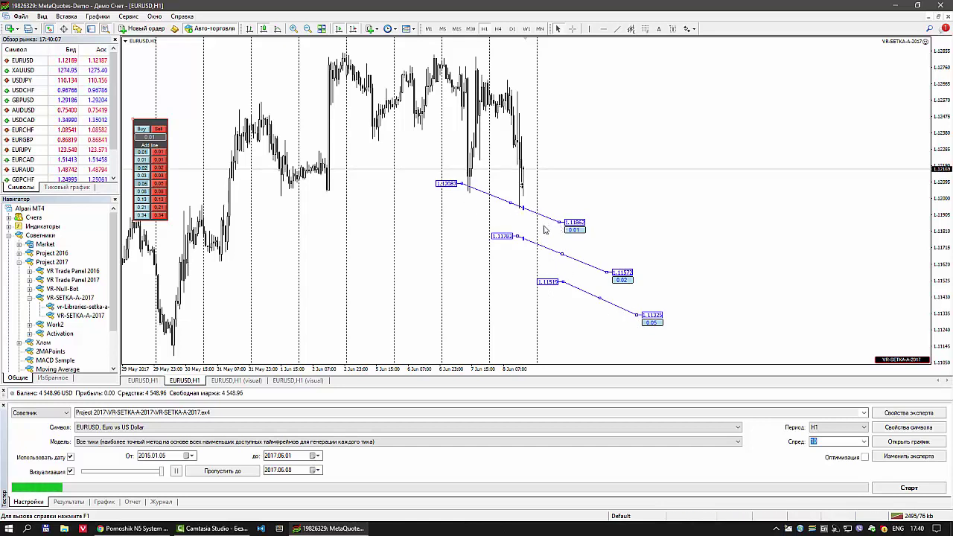
- Remove the 0.05, 0.02 and 0.01 lot buy lines from the chart
{"action": "left_click", "coordinate": [141, 183]}
{"action": "left_click", "coordinate": [142, 168]}
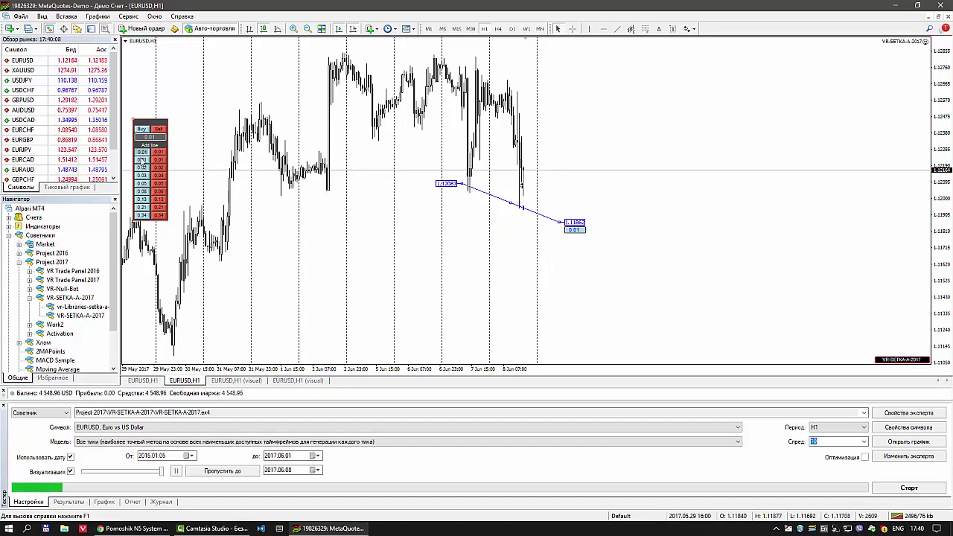
{"action": "left_click", "coordinate": [141, 152]}
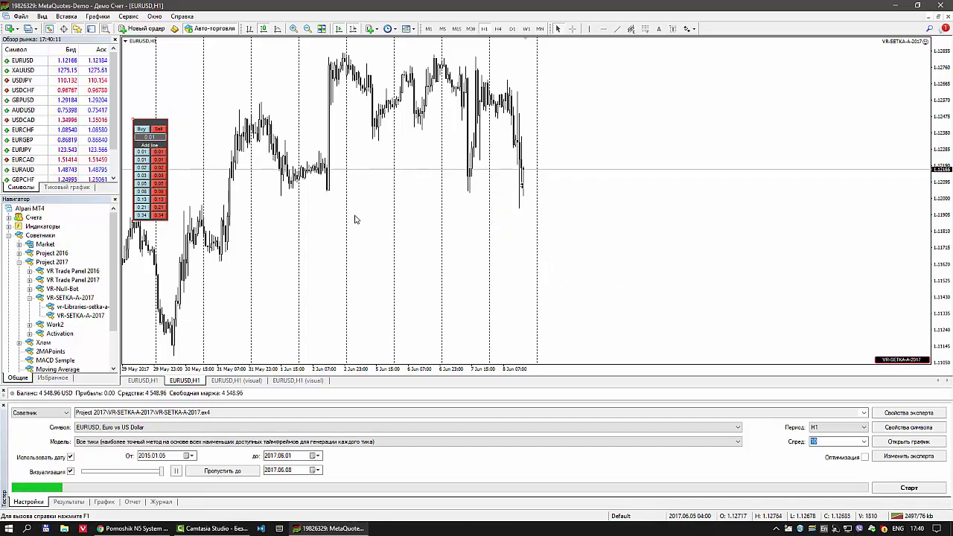
- Add horizontal buy lines from 0.01 up to 0.21 lot between about 1.1189 and 1.0978, extending the highest three lines
{"action": "left_click", "coordinate": [142, 159]}
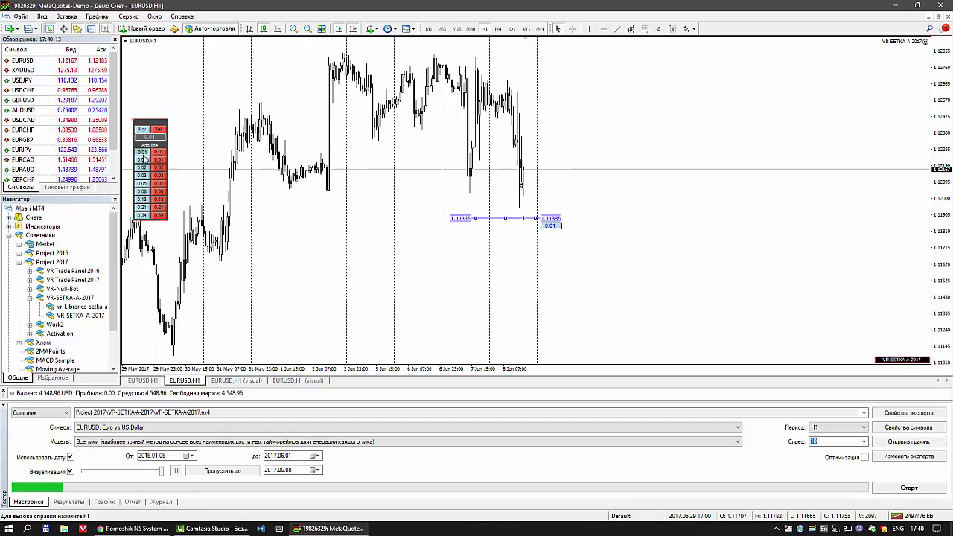
{"action": "left_click", "coordinate": [143, 160]}
{"action": "left_click", "coordinate": [142, 168]}
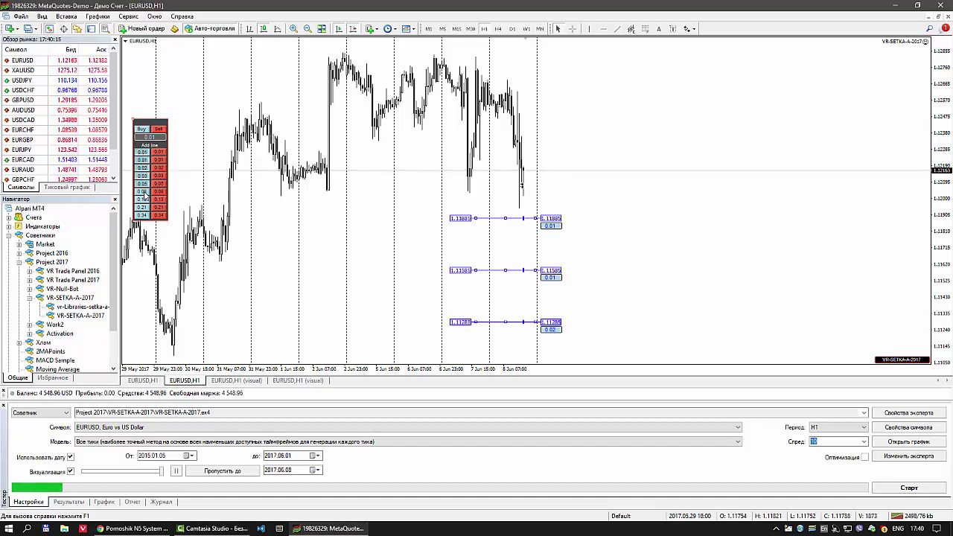
{"action": "left_click", "coordinate": [145, 204]}
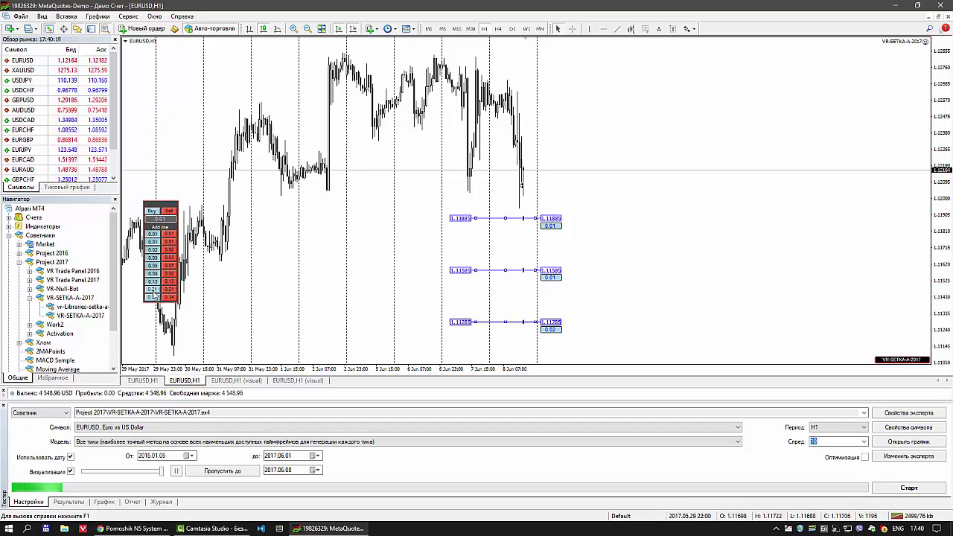
{"action": "left_click_drag", "start_coordinate": [935, 87], "coordinate": [935, 164]}
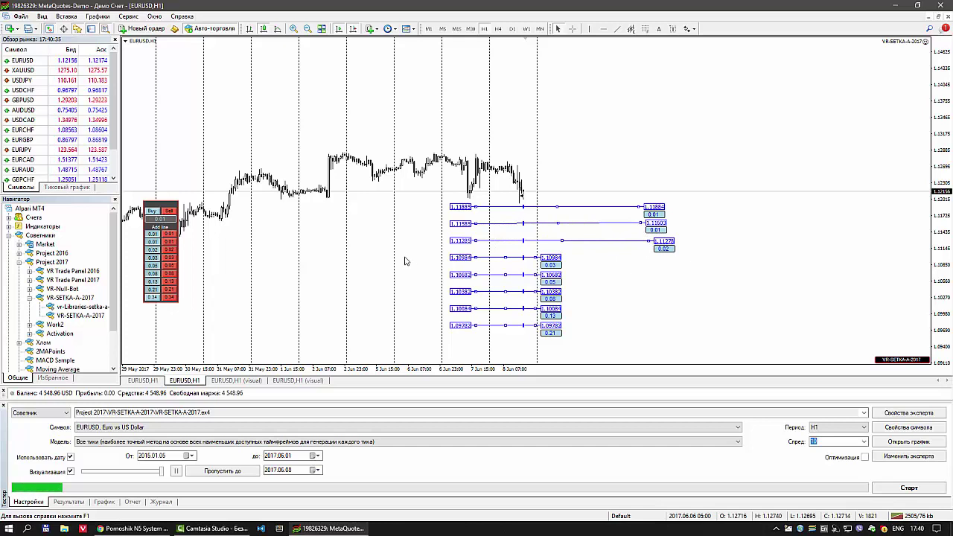
- Remove all the lower buy lines, from 0.21 lot up to the second 0.01 lot line, keeping only the highest one
{"action": "left_click", "coordinate": [557, 266]}
{"action": "left_click", "coordinate": [600, 274]}
{"action": "left_click_drag", "start_coordinate": [537, 330], "coordinate": [540, 343]}
{"action": "left_click", "coordinate": [171, 297]}
{"action": "left_click", "coordinate": [152, 281]}
{"action": "left_click", "coordinate": [152, 273]}
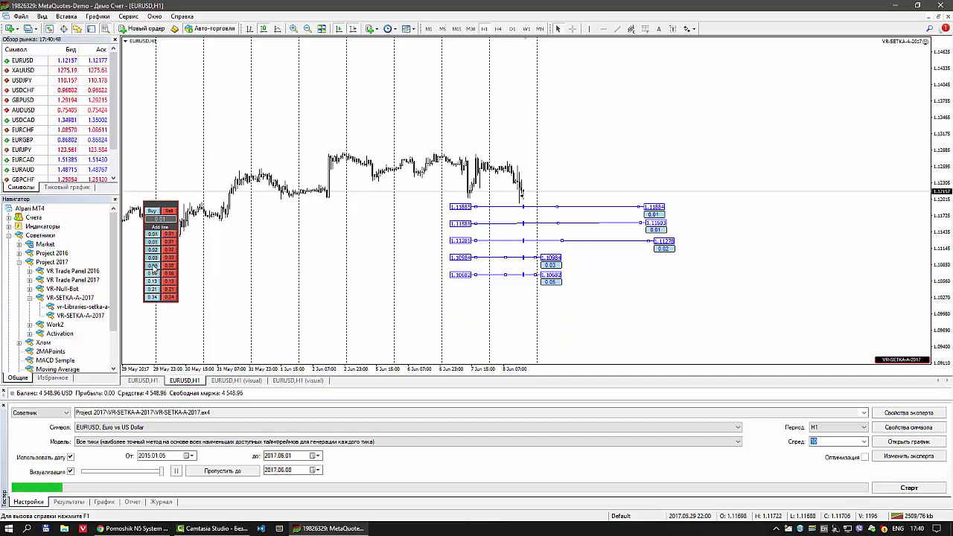
{"action": "left_click", "coordinate": [153, 265]}
{"action": "left_click", "coordinate": [154, 257]}
{"action": "left_click", "coordinate": [154, 249]}
{"action": "left_click", "coordinate": [152, 241]}
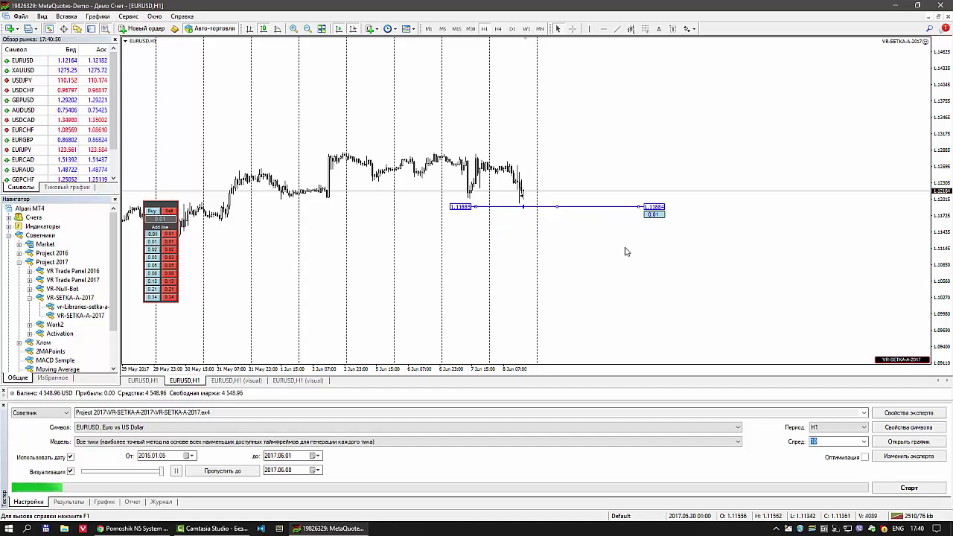
- Slope the remaining 0.01 lot buy line down to about 1.11 and open a 0.01 lot market buy
{"action": "left_click_drag", "start_coordinate": [642, 210], "coordinate": [617, 266]}
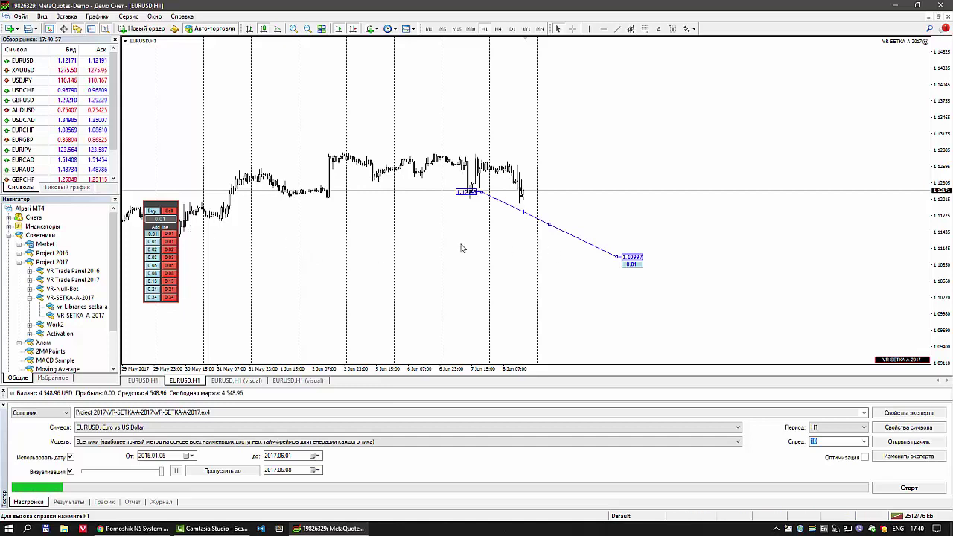
{"action": "left_click", "coordinate": [152, 212]}
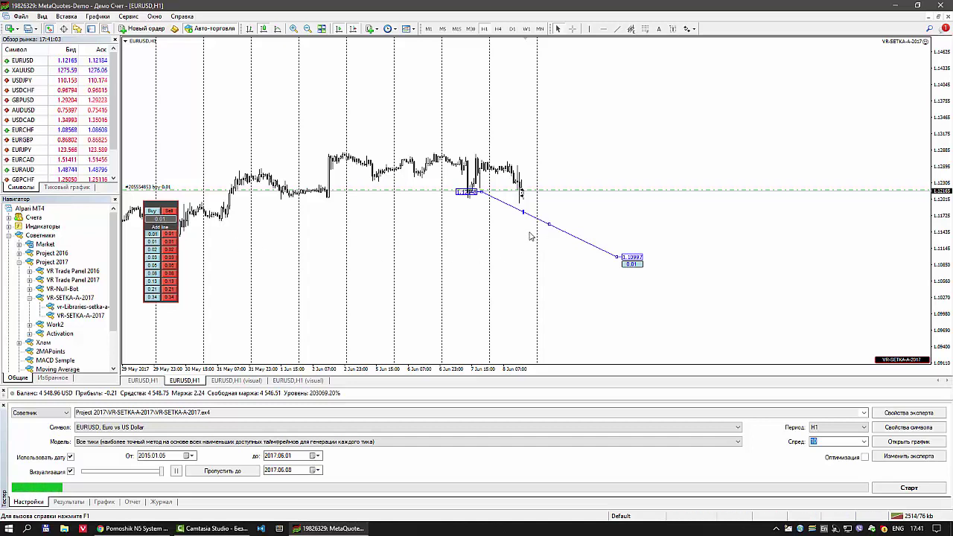
- Move the 0.01 lot buy line and reshape it to slope from about 1.1181 to about 1.112
{"action": "left_click_drag", "start_coordinate": [547, 229], "coordinate": [571, 242]}
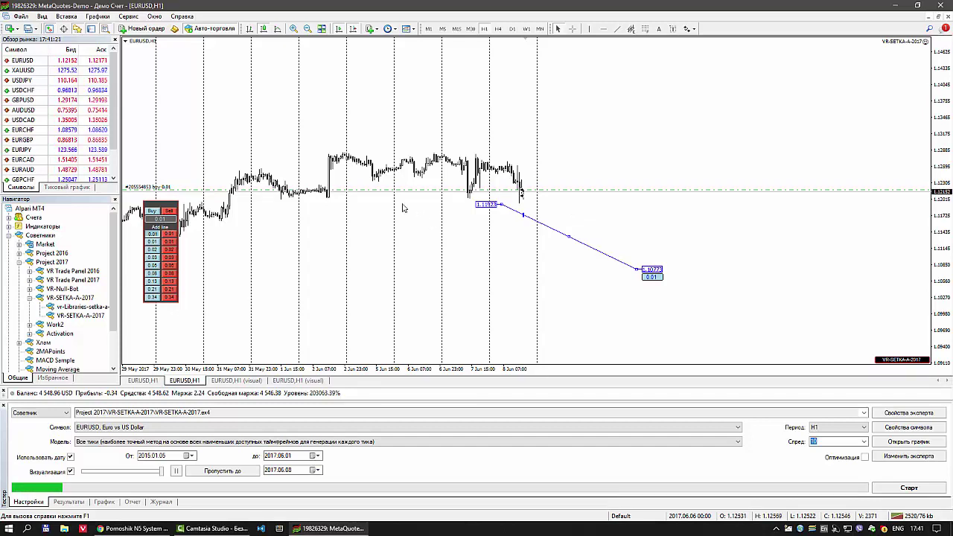
{"action": "left_click_drag", "start_coordinate": [497, 206], "coordinate": [463, 212]}
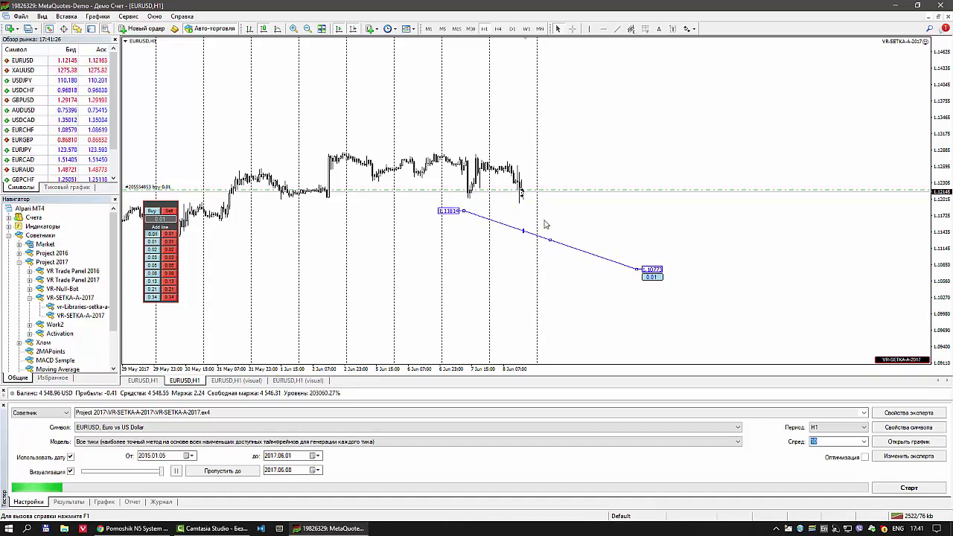
{"action": "left_click_drag", "start_coordinate": [632, 272], "coordinate": [534, 250]}
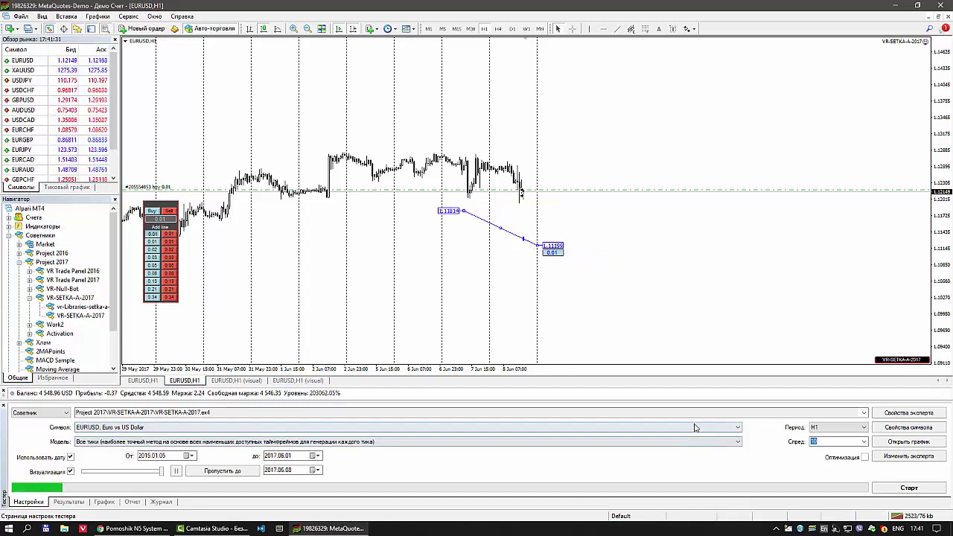
- Open the expert's input parameters and try Type Trade as Automat Buy + Sell and as Automat Only Buy
{"action": "left_click", "coordinate": [909, 414]}
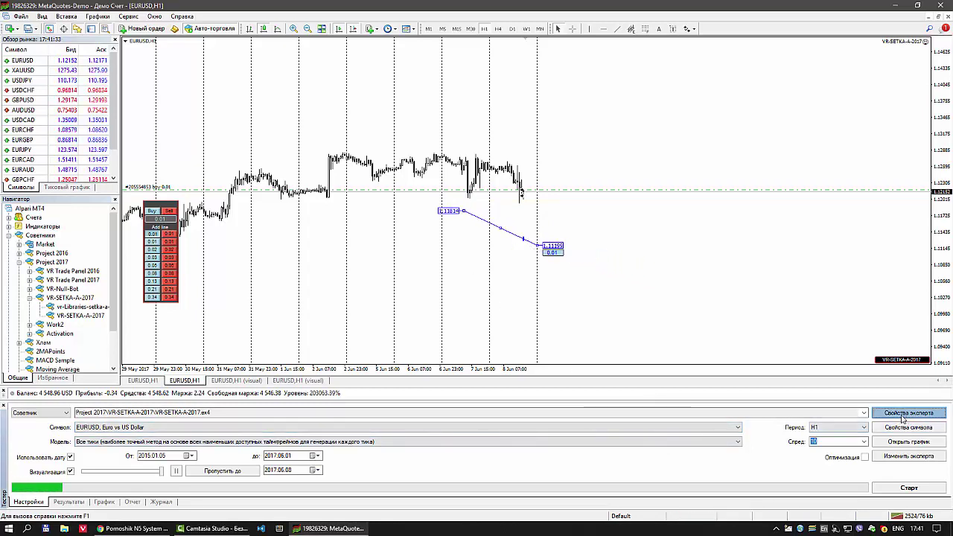
{"action": "left_click", "coordinate": [436, 69]}
{"action": "left_click", "coordinate": [436, 69]}
{"action": "left_click", "coordinate": [435, 72]}
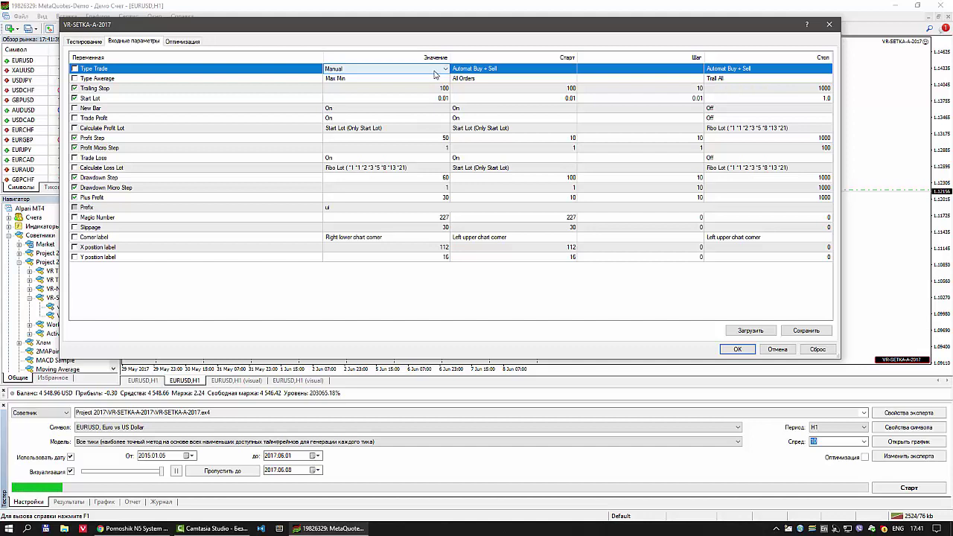
{"action": "left_click", "coordinate": [433, 71]}
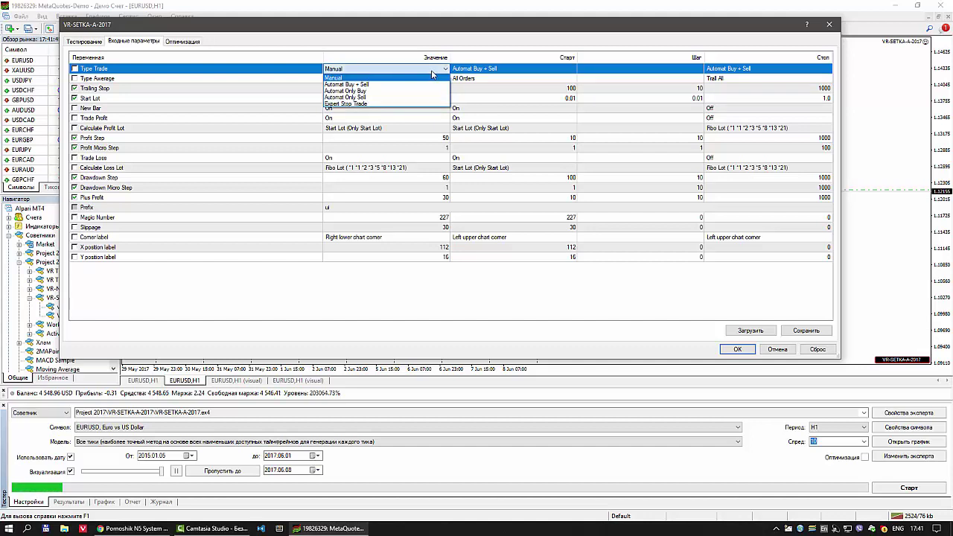
{"action": "left_click", "coordinate": [421, 84]}
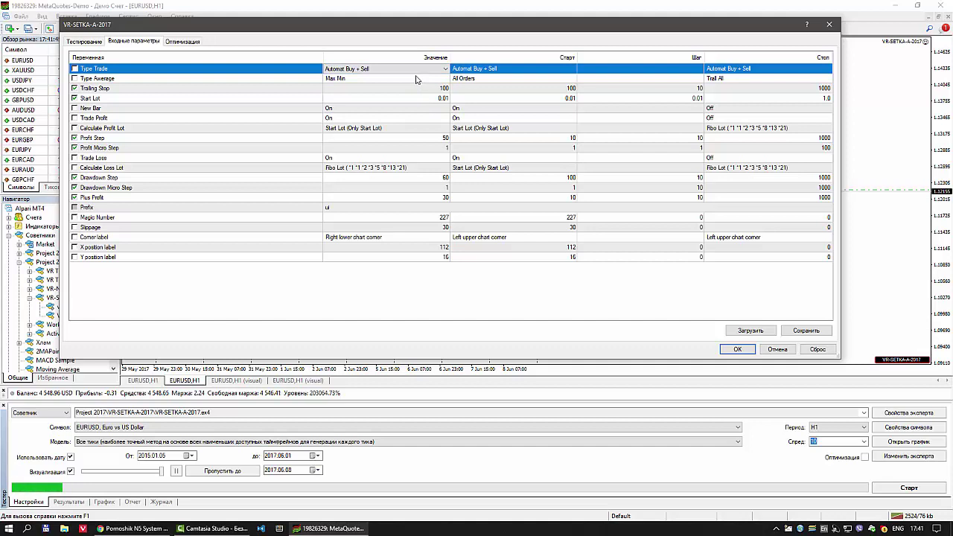
{"action": "left_click", "coordinate": [415, 70]}
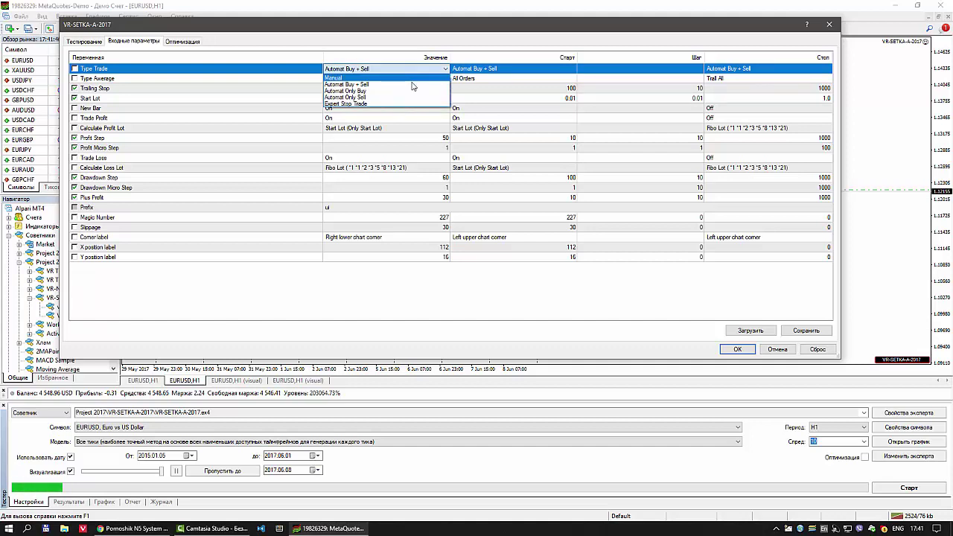
{"action": "left_click", "coordinate": [412, 91]}
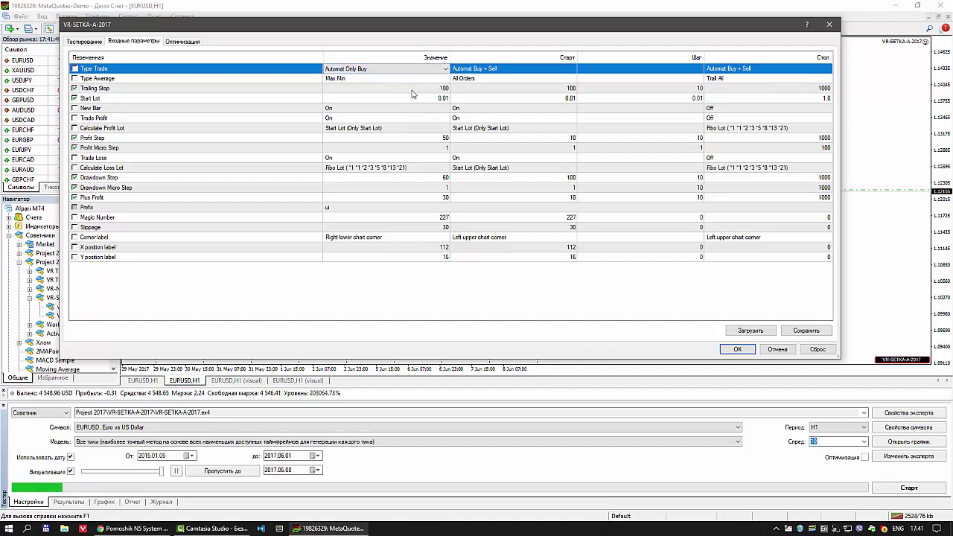
- Switch Type Trade through Automat Only Sell and Expert Stop Trade, finishing on Automat Buy + Sell
{"action": "left_click", "coordinate": [410, 70]}
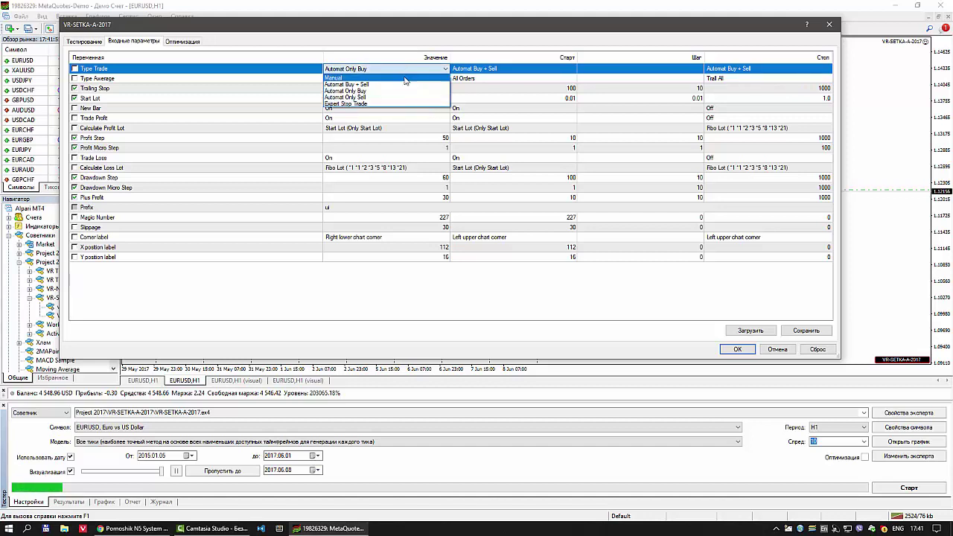
{"action": "left_click", "coordinate": [397, 97]}
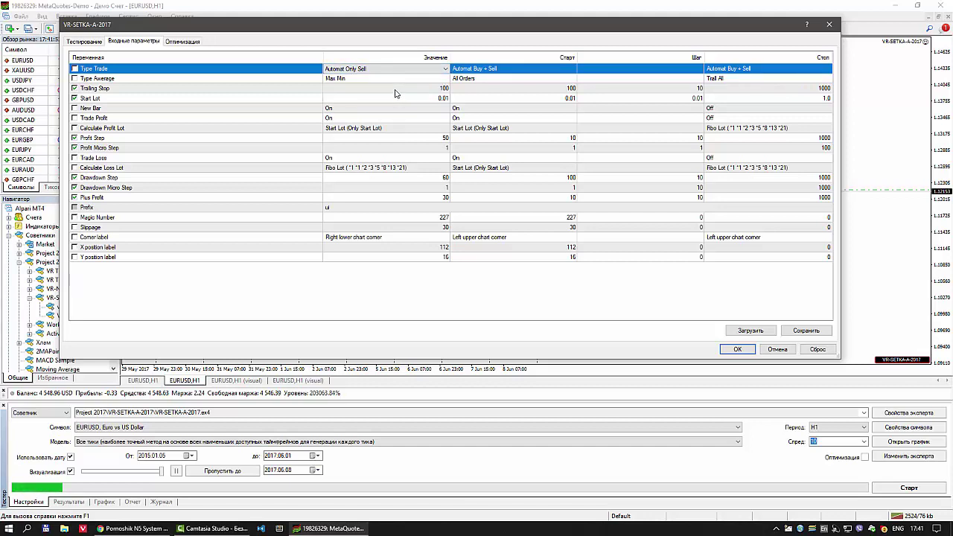
{"action": "left_click", "coordinate": [397, 68]}
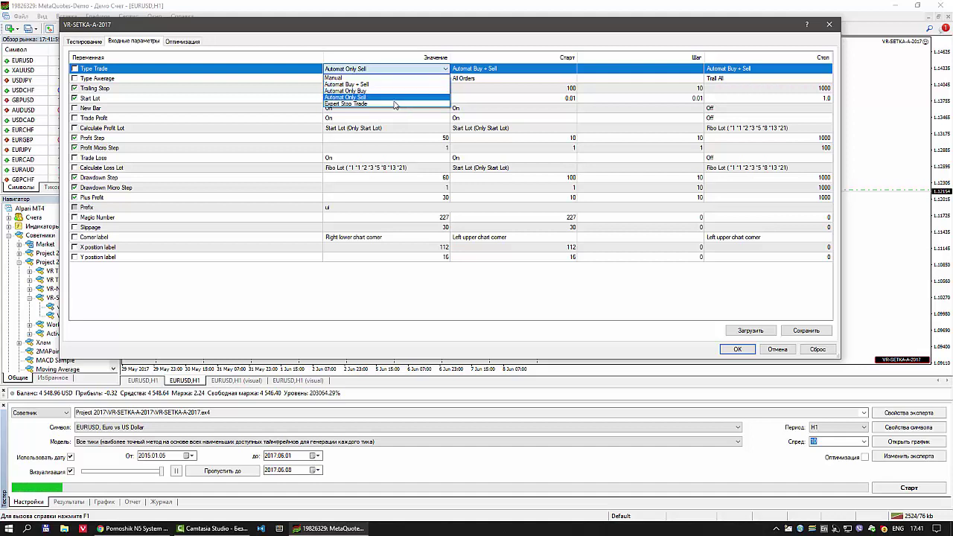
{"action": "left_click", "coordinate": [394, 104]}
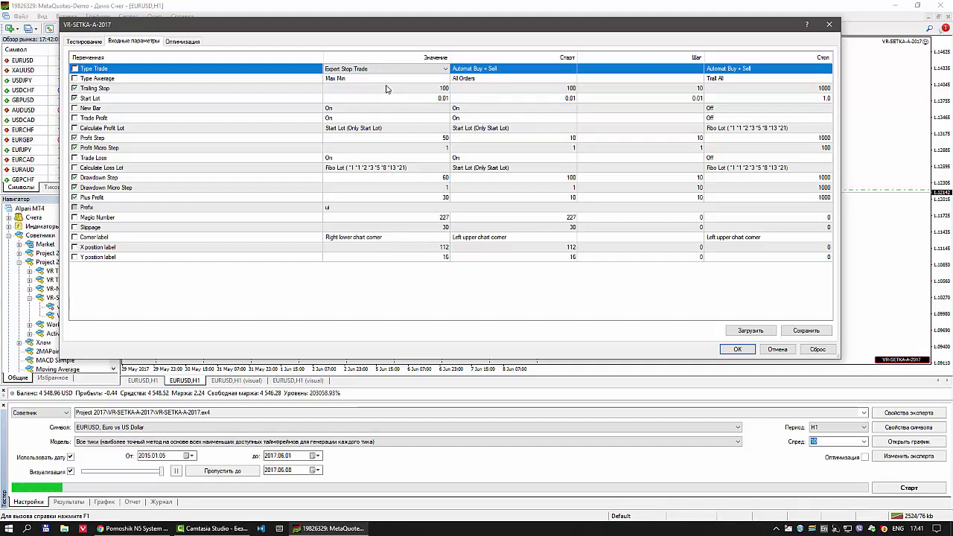
{"action": "left_click", "coordinate": [384, 69]}
{"action": "left_click", "coordinate": [382, 94]}
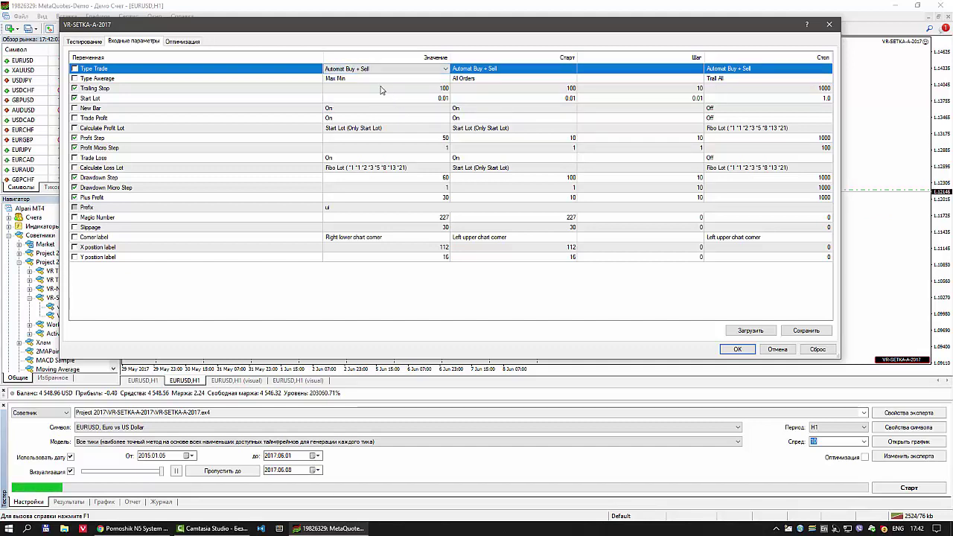
- Try Type Average as Trall All and close the expert's parameters without saving
{"action": "left_click", "coordinate": [376, 80]}
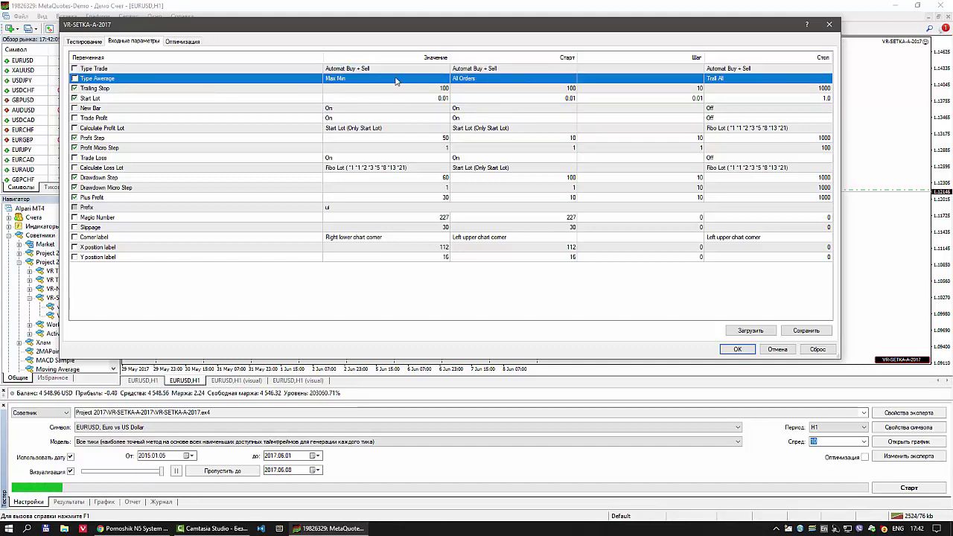
{"action": "left_click", "coordinate": [396, 80]}
{"action": "left_click", "coordinate": [391, 80]}
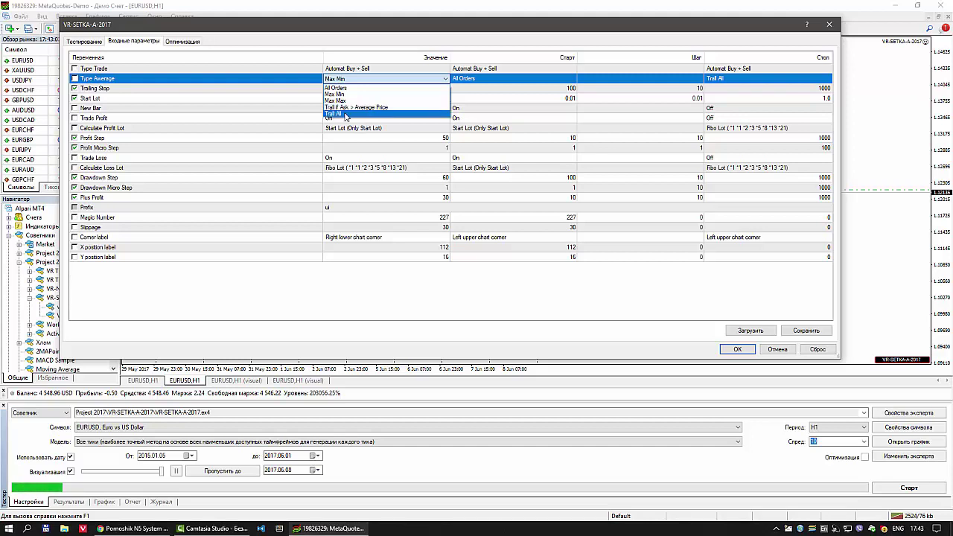
{"action": "left_click", "coordinate": [345, 114]}
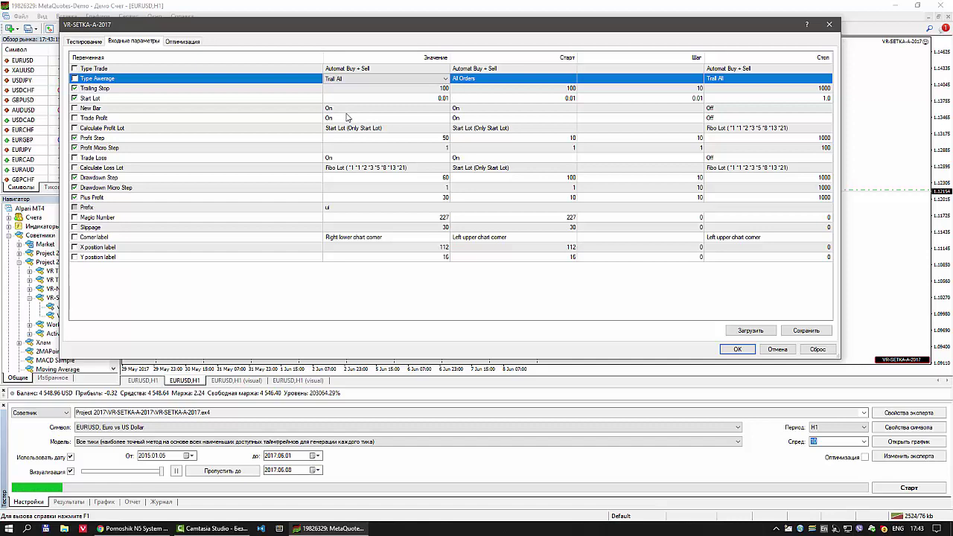
{"action": "left_click", "coordinate": [832, 25]}
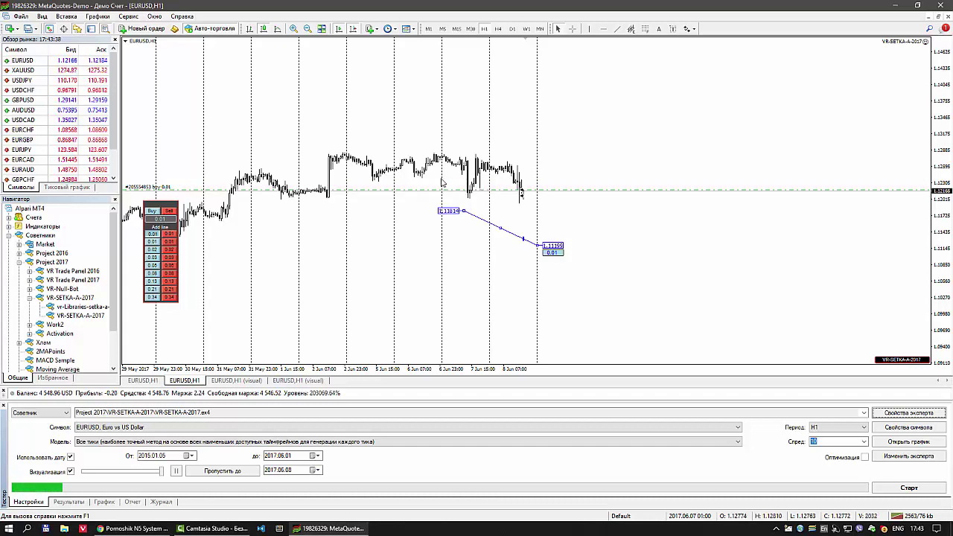
- Reopen the expert's input parameters and examine the Trailing Stop, Start Lot and New Bar settings
{"action": "left_click", "coordinate": [908, 412]}
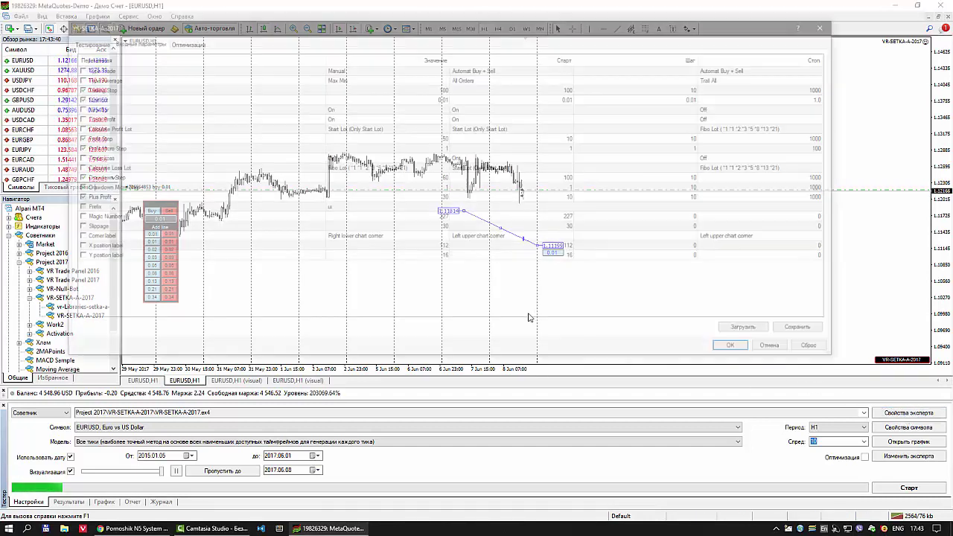
{"action": "left_click", "coordinate": [373, 90]}
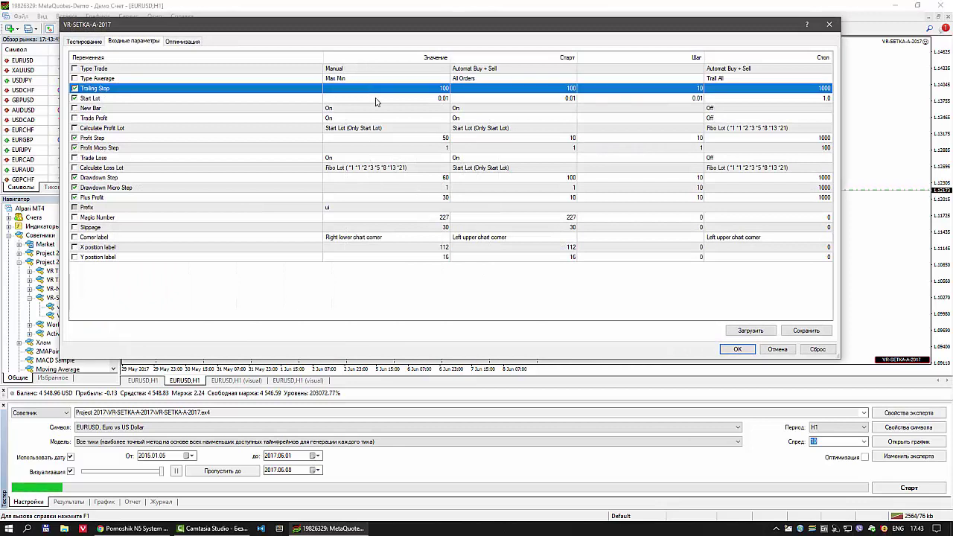
{"action": "left_click", "coordinate": [377, 99]}
{"action": "left_click", "coordinate": [367, 110]}
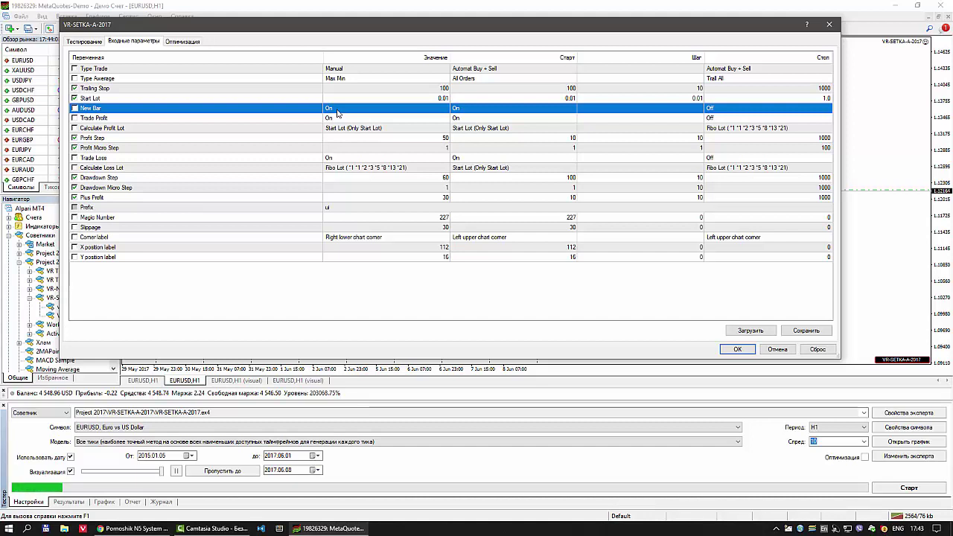
- Examine the Trade Profit setting and the lot calculation options of Calculate Profit Lot, keeping Start Lot (Only Start Lot)
{"action": "left_click", "coordinate": [339, 120]}
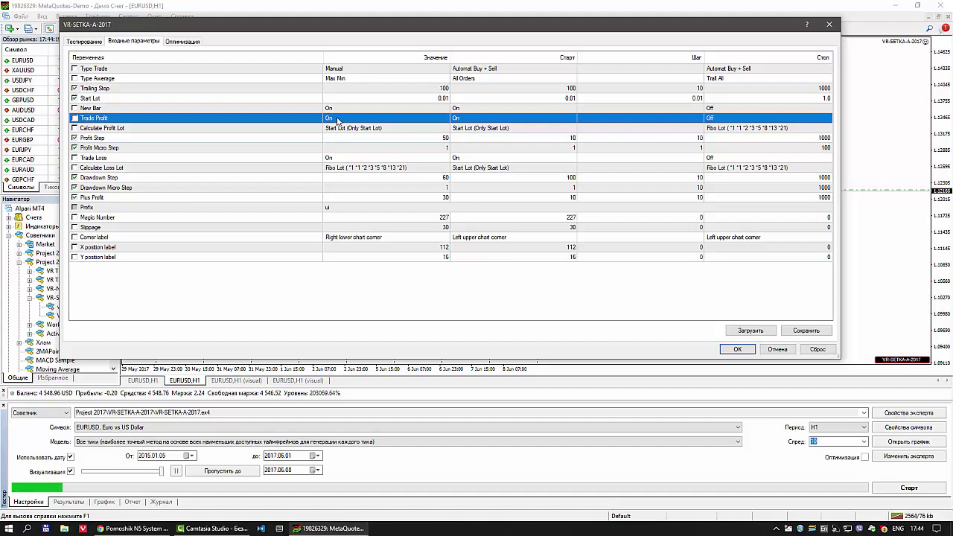
{"action": "left_click", "coordinate": [347, 129]}
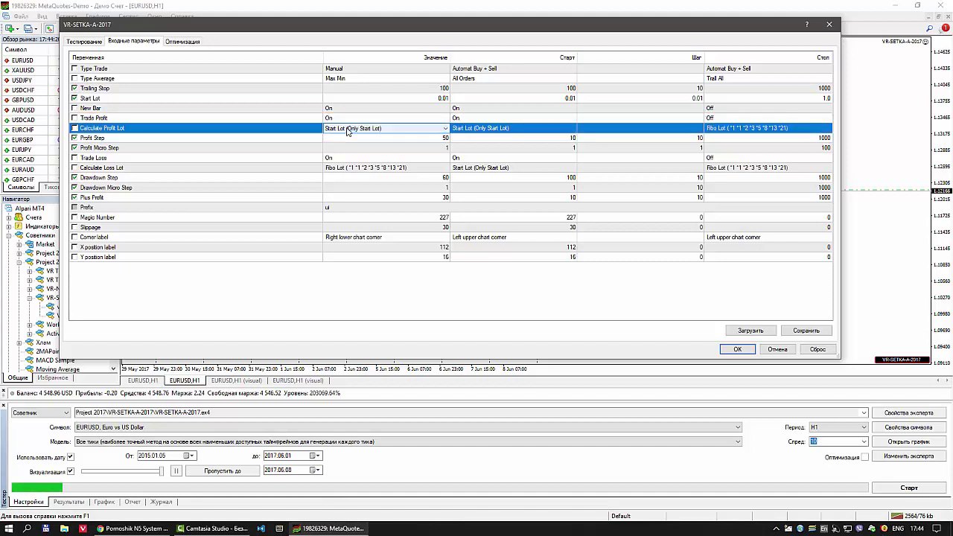
{"action": "left_click", "coordinate": [347, 130]}
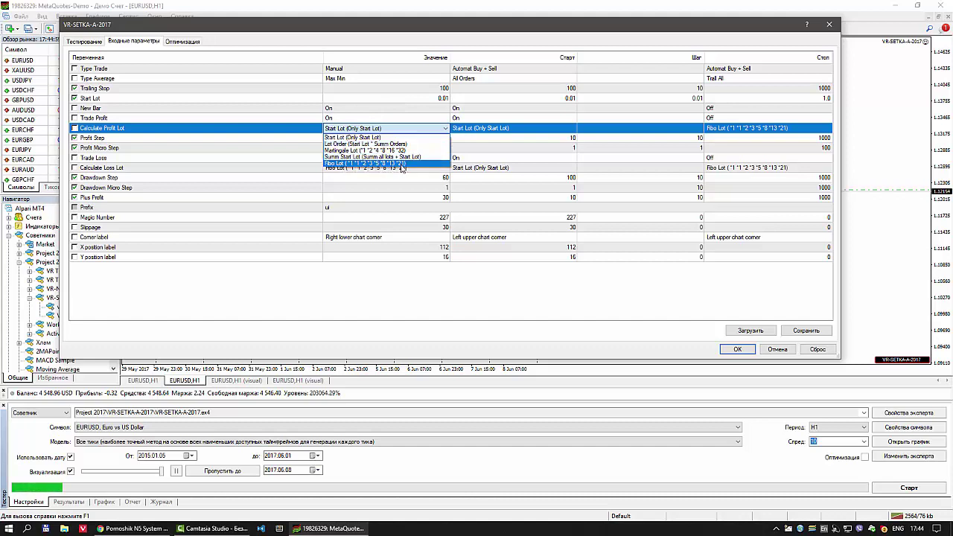
{"action": "left_click", "coordinate": [389, 137]}
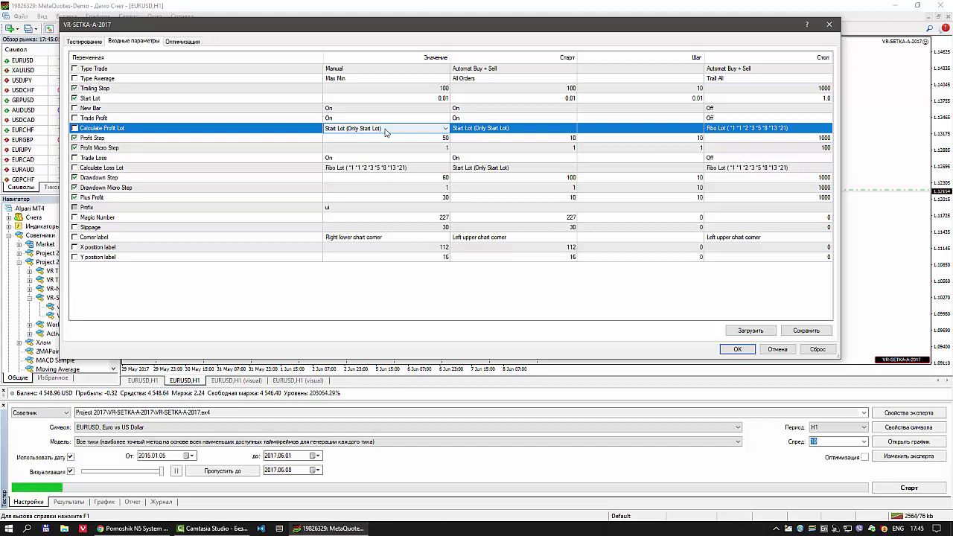
- Examine the Profit Step and Profit Micro Step settings in the expert's input parameters
{"action": "left_click", "coordinate": [380, 140]}
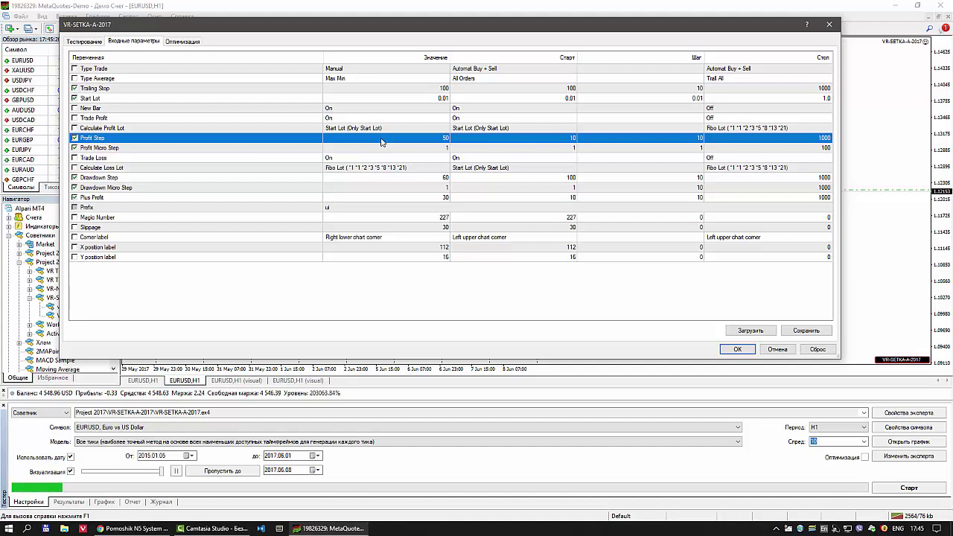
{"action": "left_click", "coordinate": [377, 148]}
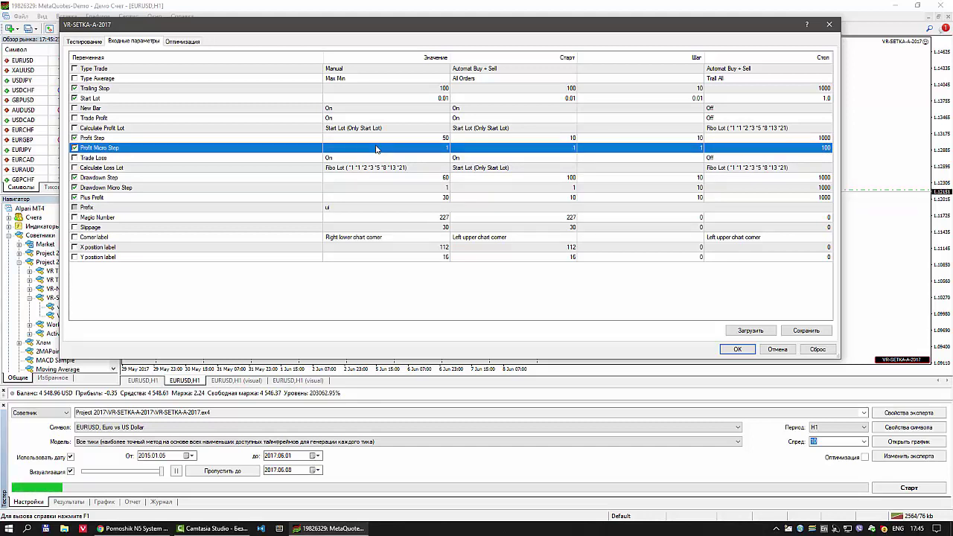
{"action": "left_click", "coordinate": [412, 139]}
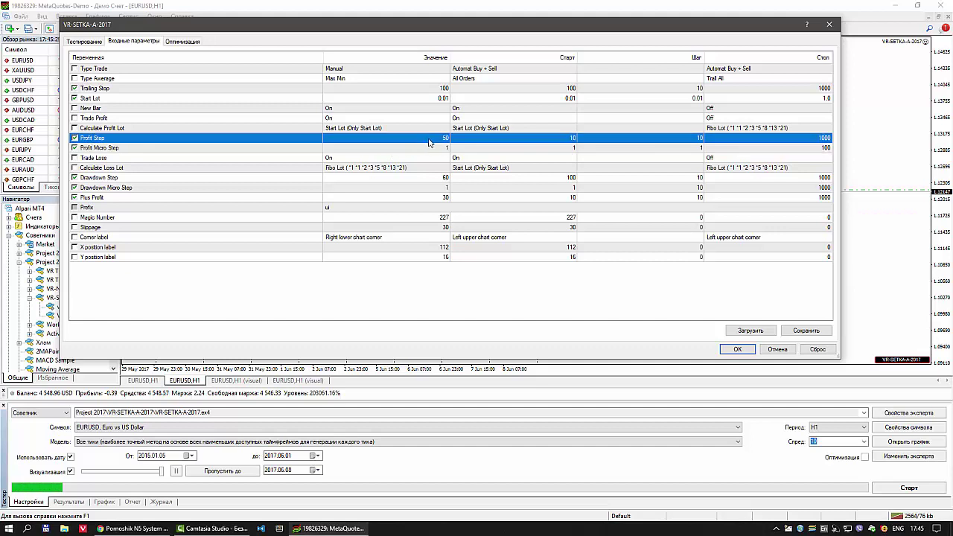
{"action": "left_click", "coordinate": [443, 149]}
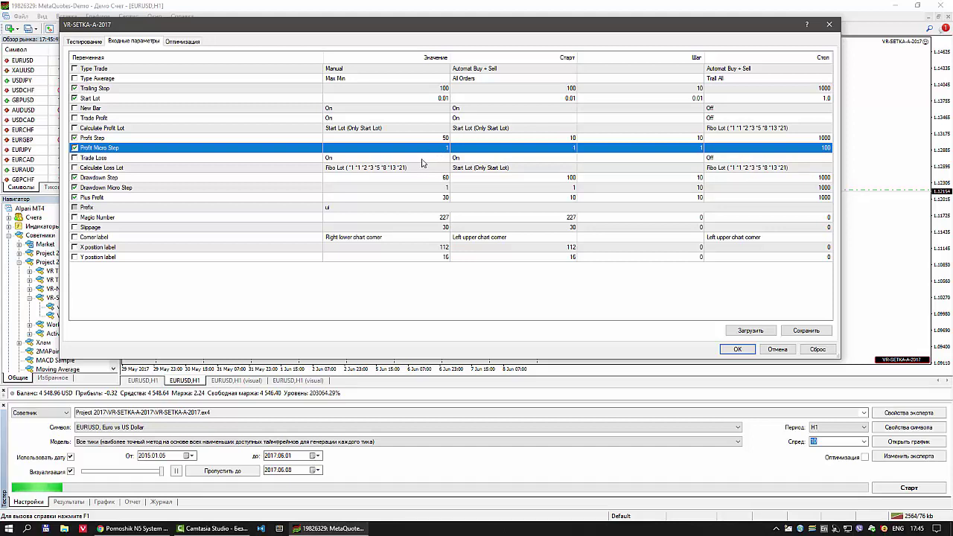
- Examine the Trade Loss, Calculate Loss Lot, Drawdown Step, Drawdown Micro Step and Plus Profit settings
{"action": "left_click", "coordinate": [422, 160]}
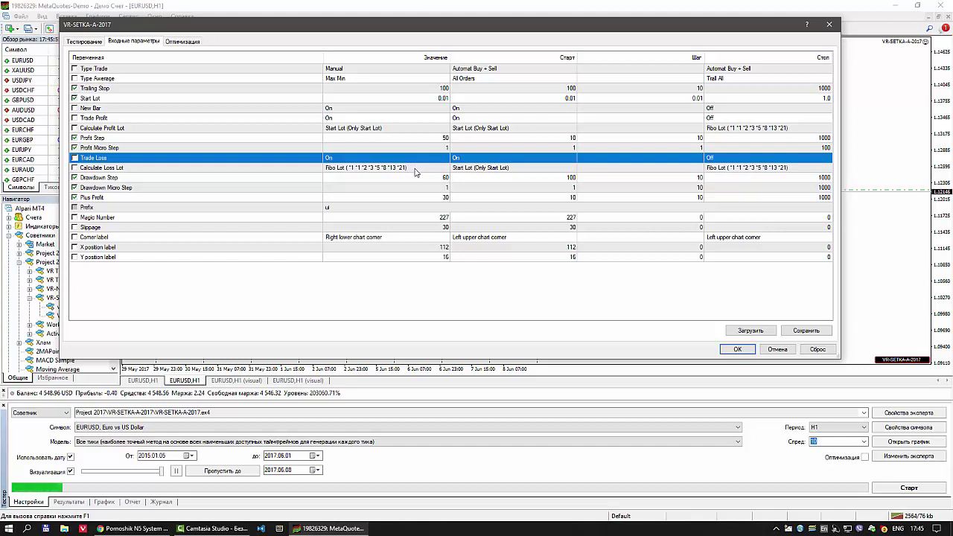
{"action": "left_click", "coordinate": [406, 169]}
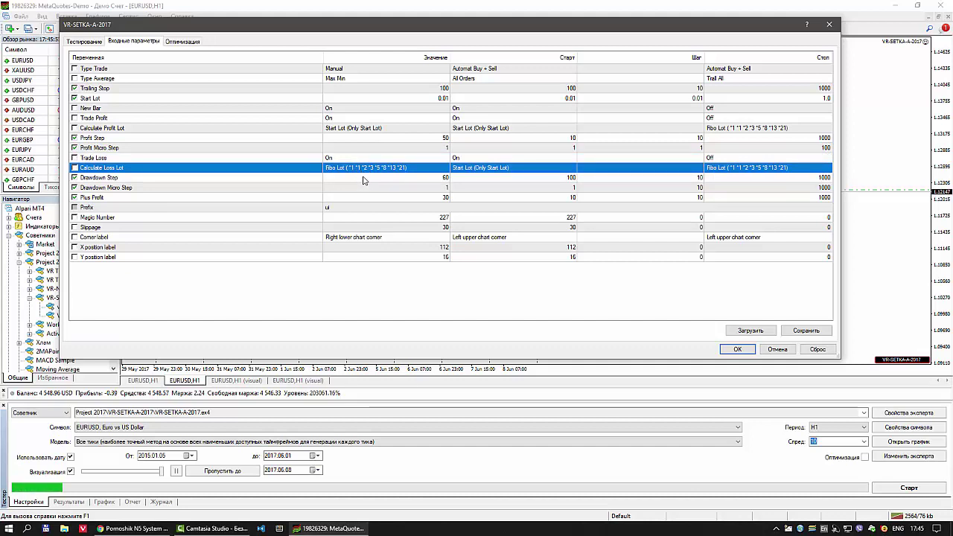
{"action": "left_click", "coordinate": [363, 179]}
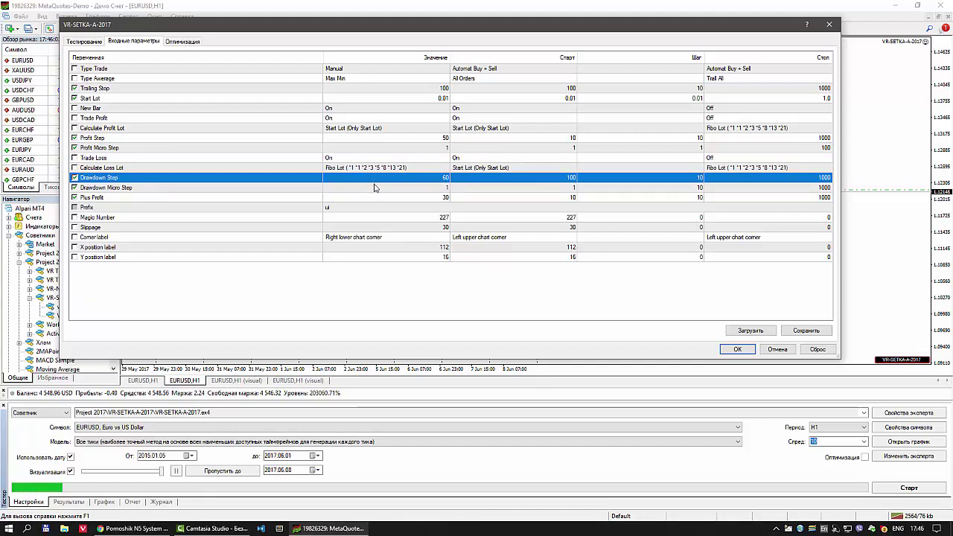
{"action": "left_click", "coordinate": [374, 189]}
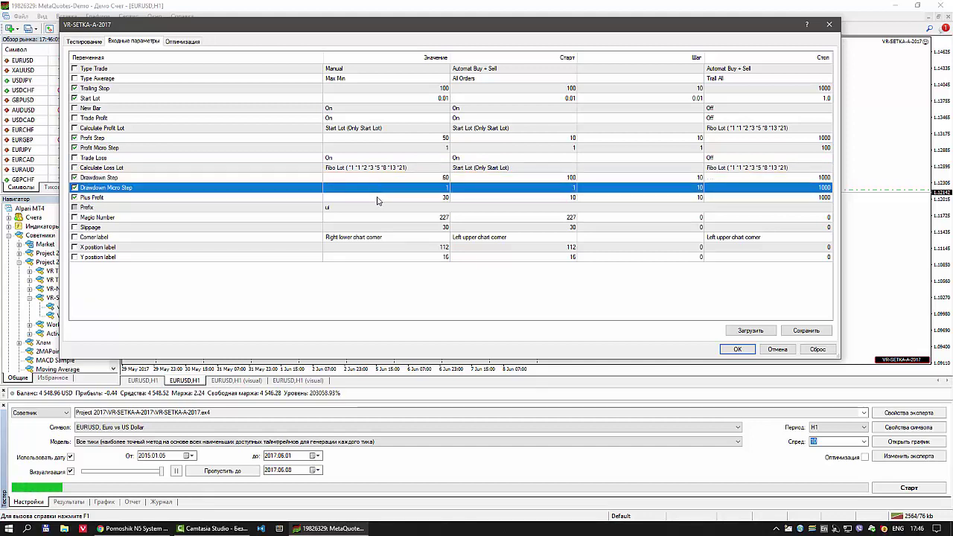
{"action": "left_click", "coordinate": [378, 198]}
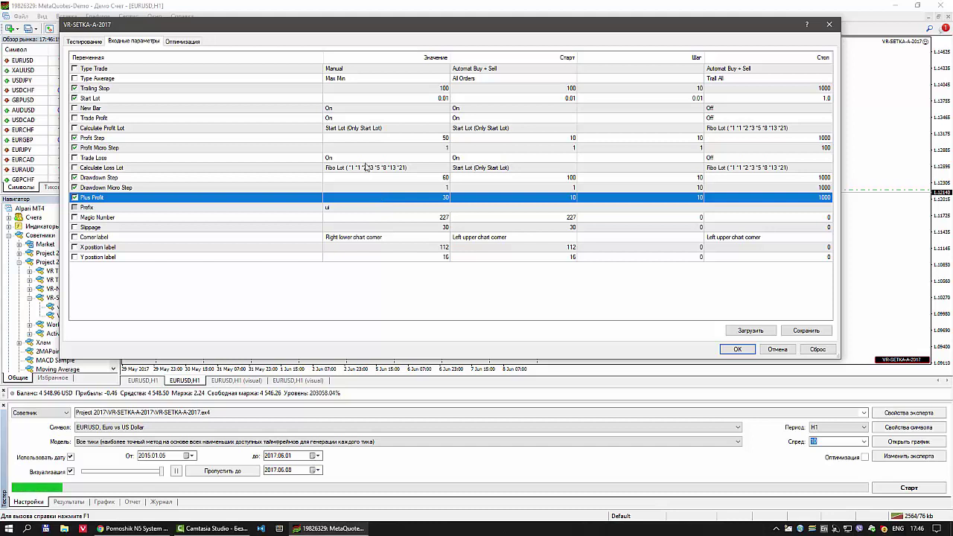
- Check the available Type Average modes without changing the selection, and return to the Plus Profit setting
{"action": "left_click", "coordinate": [348, 81]}
{"action": "left_click", "coordinate": [348, 79]}
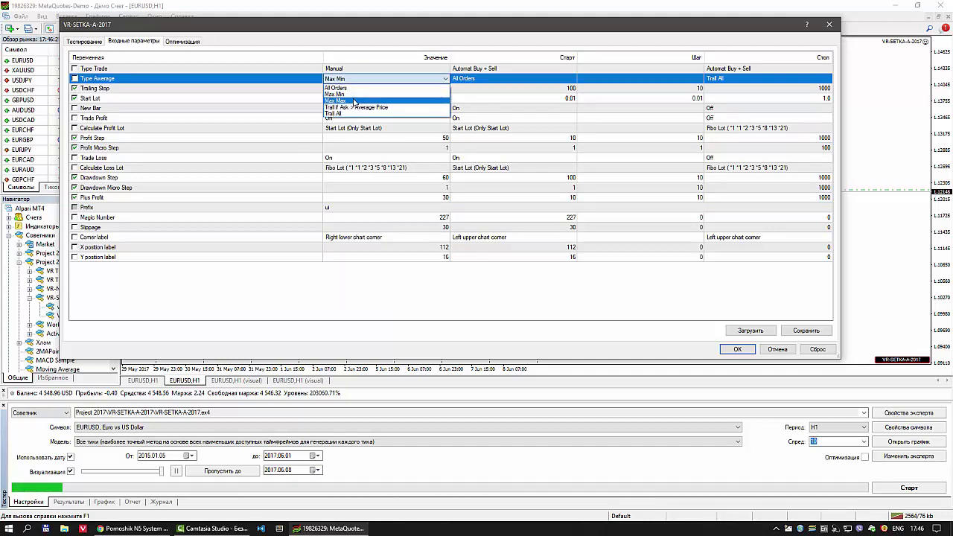
{"action": "left_click", "coordinate": [379, 203]}
{"action": "left_click", "coordinate": [378, 198]}
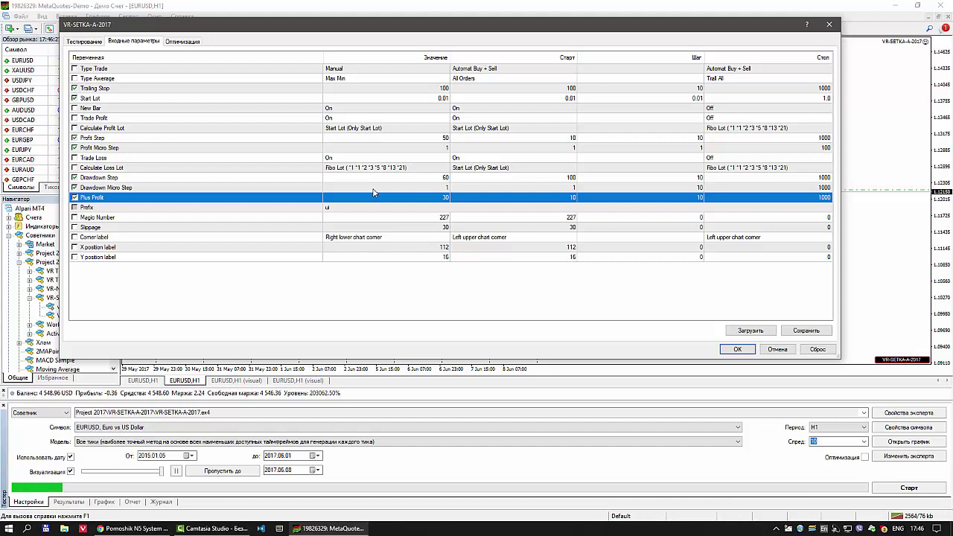
- Examine the Prefix, Magic Number, Slippage and Corner label settings, and accept the expert's input parameters
{"action": "left_click", "coordinate": [381, 208]}
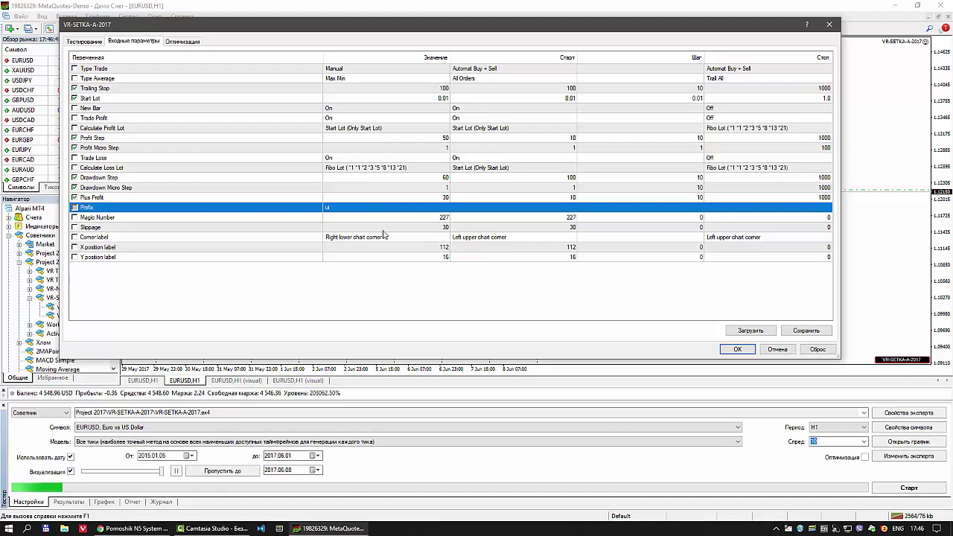
{"action": "left_click", "coordinate": [376, 219]}
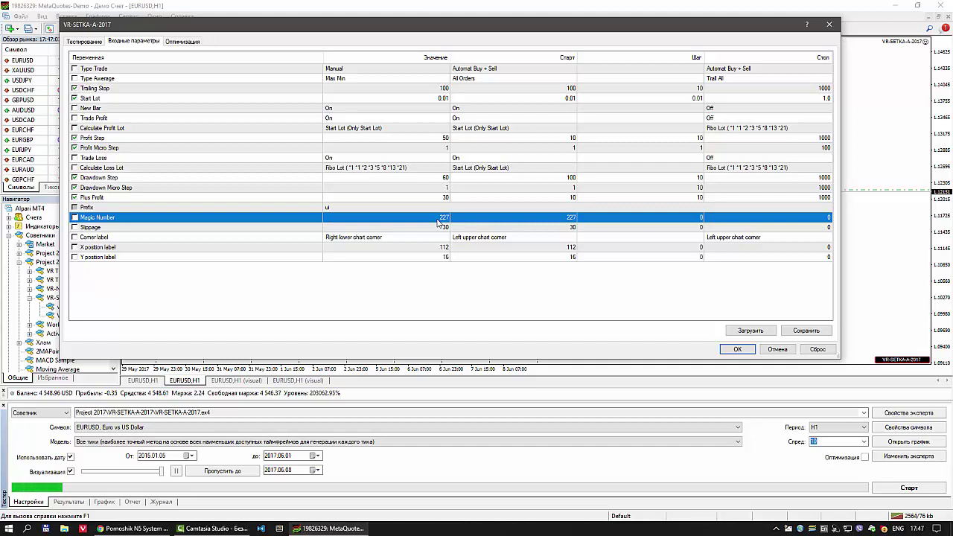
{"action": "left_click", "coordinate": [432, 229]}
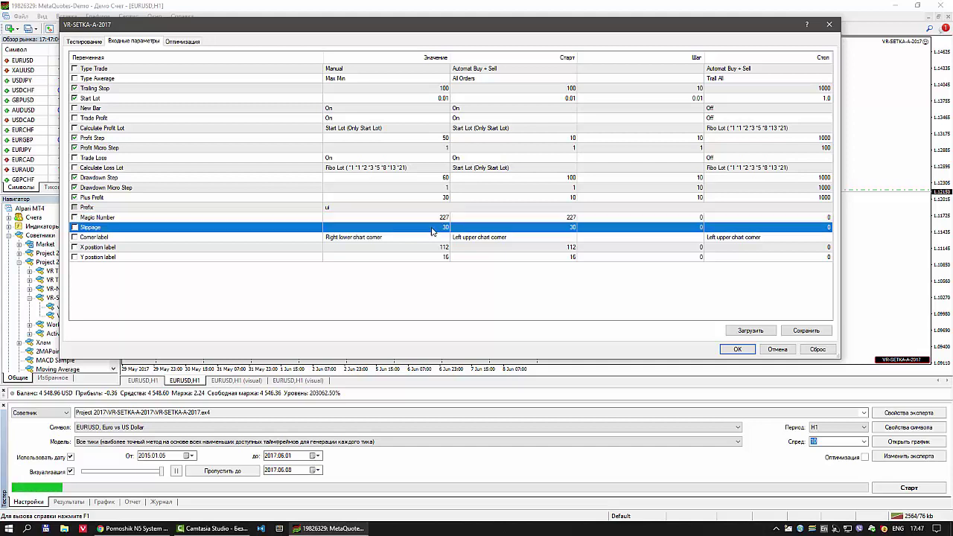
{"action": "left_click", "coordinate": [422, 238]}
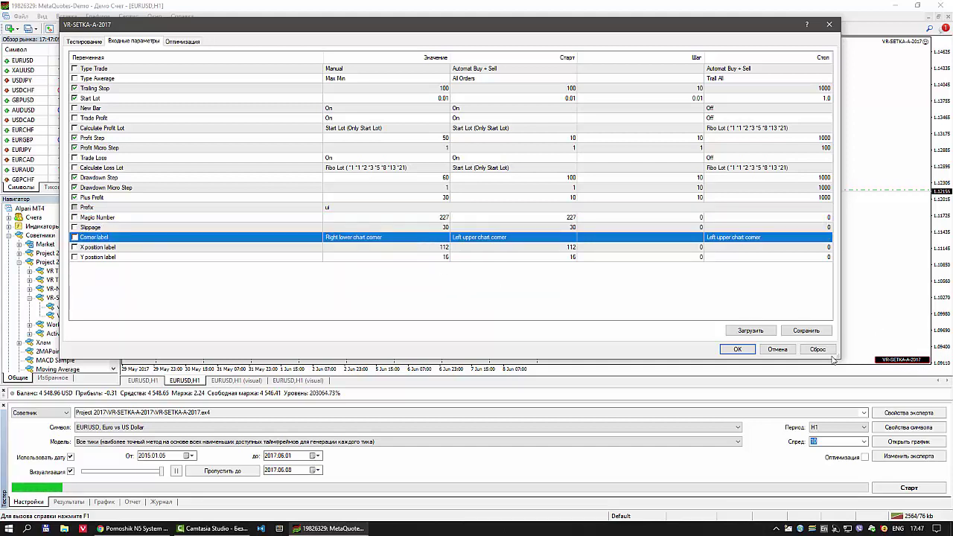
{"action": "left_click", "coordinate": [742, 350]}
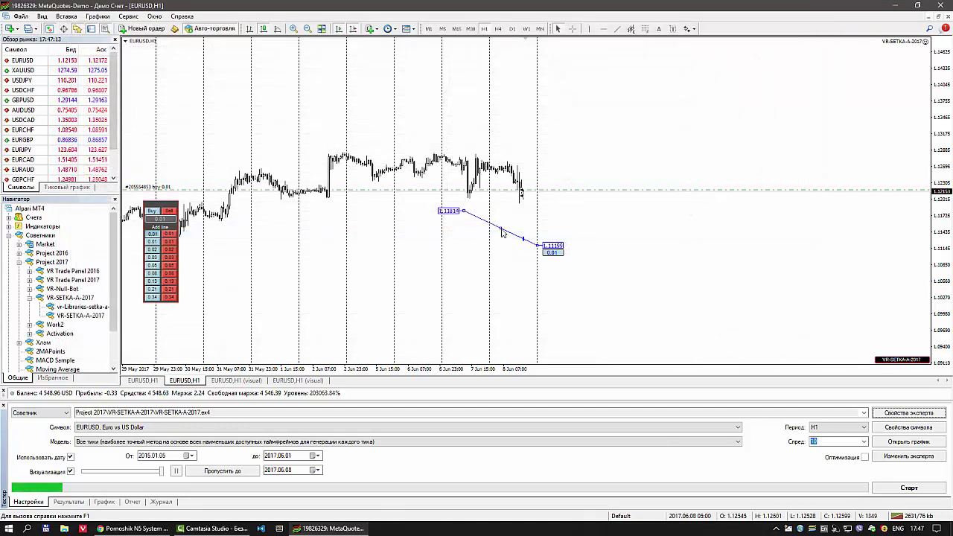
- Move the blue 0.01 order line on the EURUSD chart down to about 1.1139–1.1078, and briefly view the Pomoshik N5 page in the browser
{"action": "left_click_drag", "start_coordinate": [489, 253], "coordinate": [523, 256]}
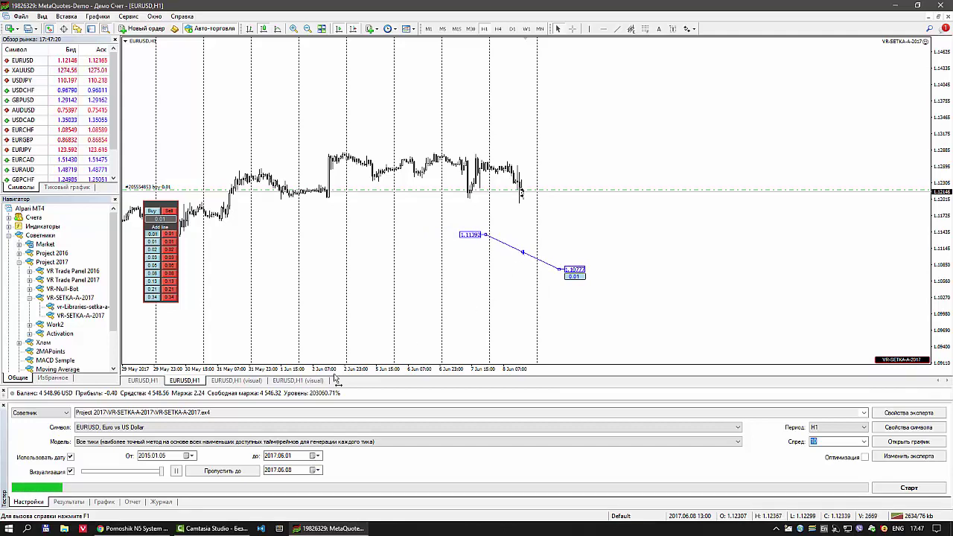
{"action": "left_click", "coordinate": [133, 529]}
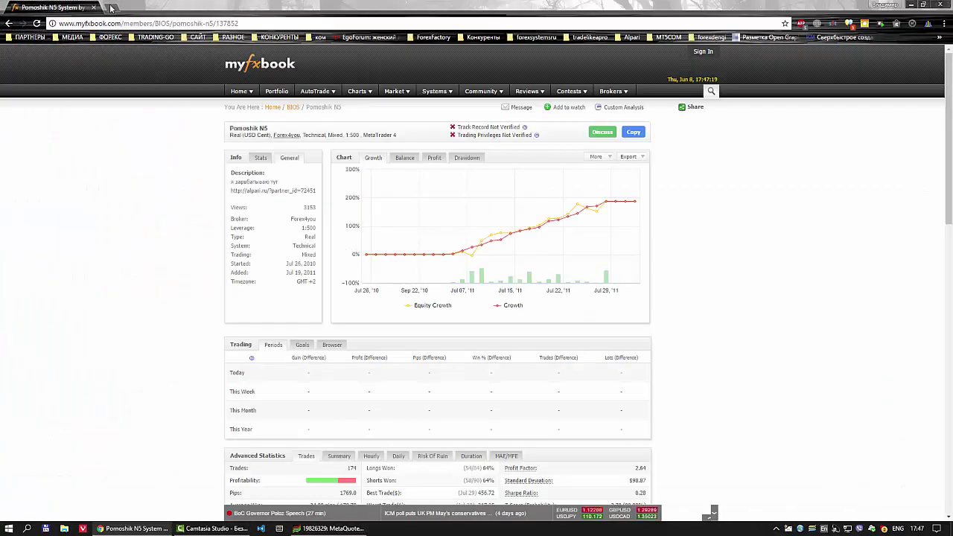
{"action": "left_click", "coordinate": [911, 5]}
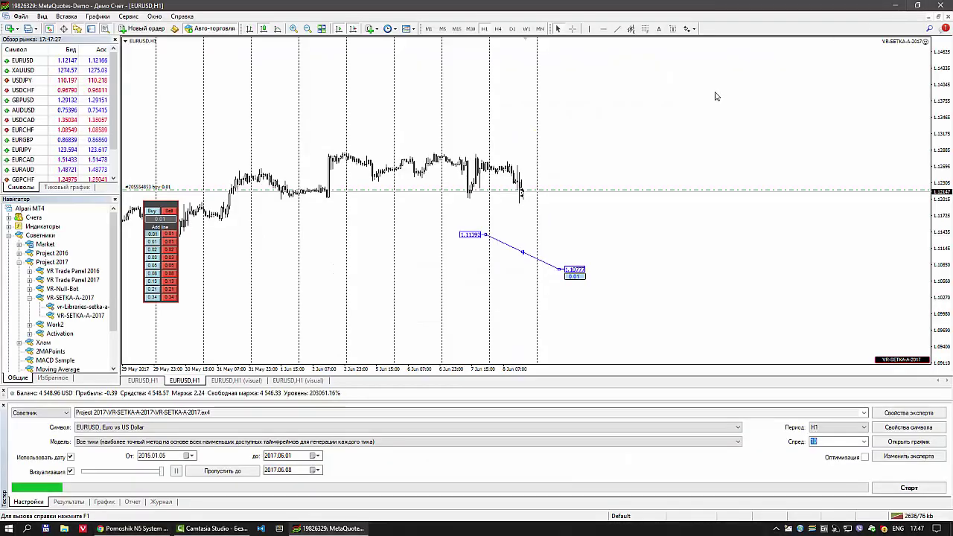